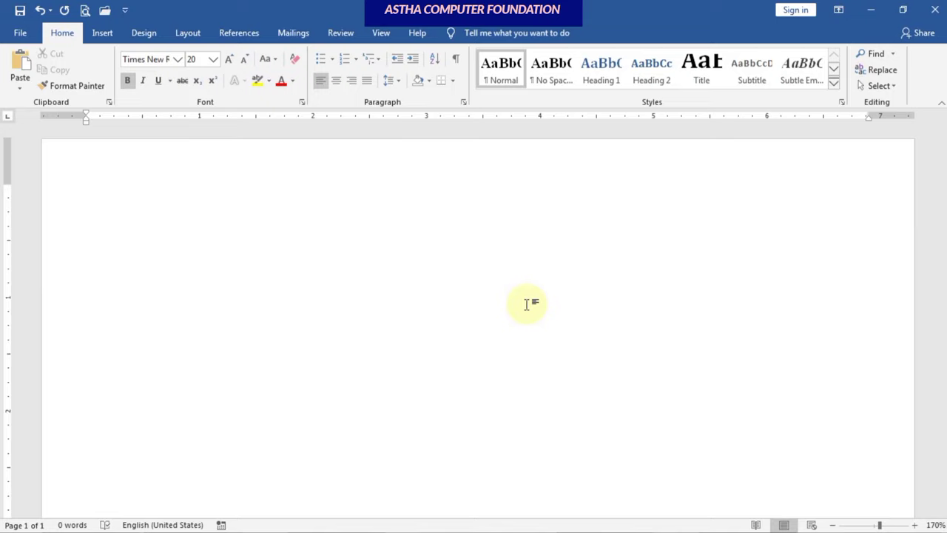
Type 5 and 3 on one line and 2 and 4 below, aligned in tab-separated columns.
type("5")
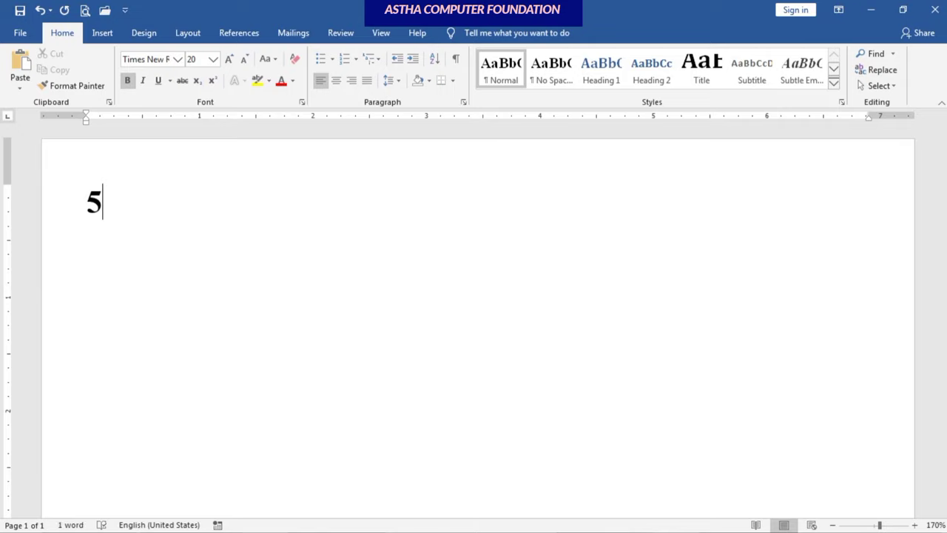
key("Return")
type("2")
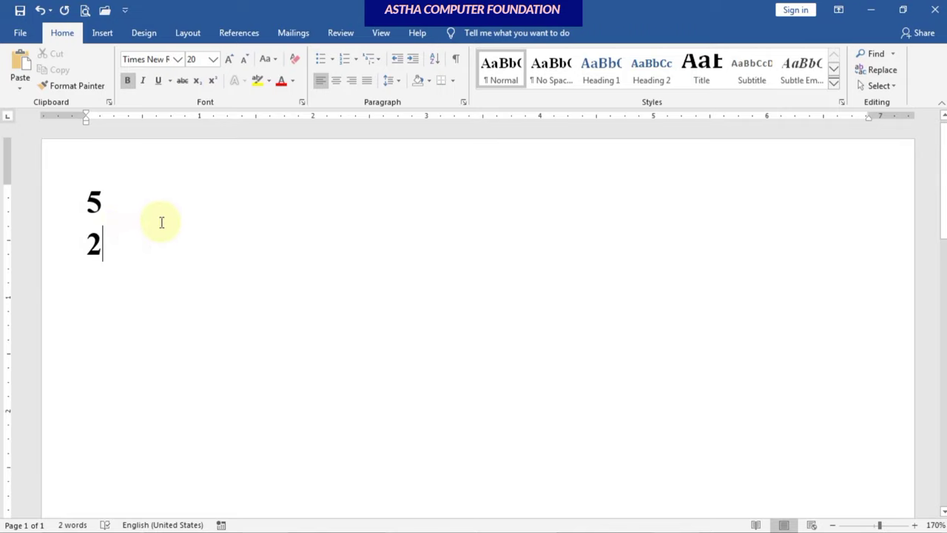
left_click(111, 198)
key("Tab")
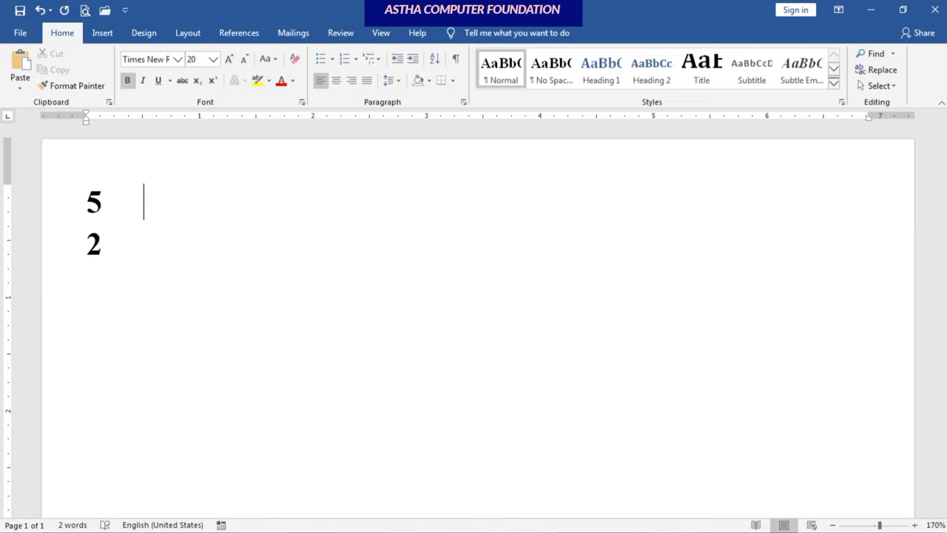
type("3")
left_click(103, 244)
type("4")
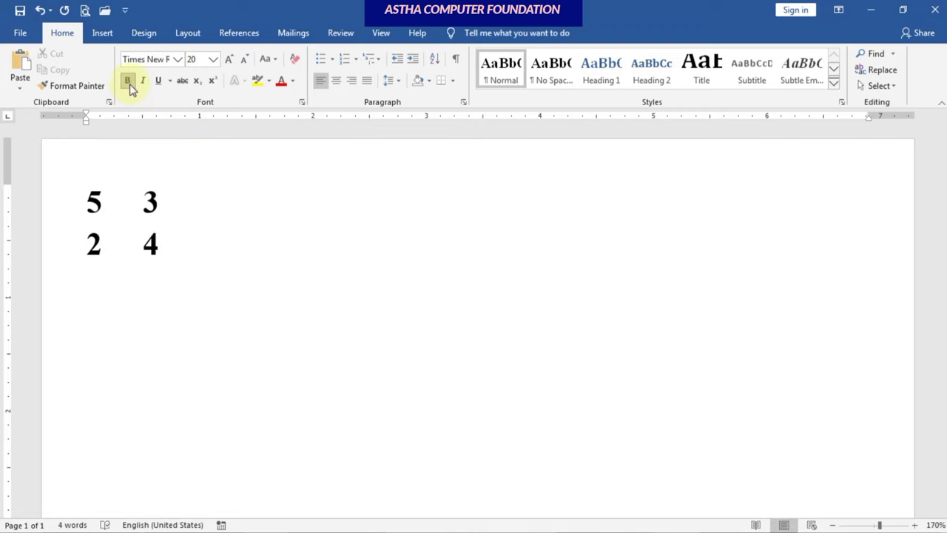
Draw short straight line shapes between 5 and 2 and between 3 and 4 as fraction bars.
left_click(102, 37)
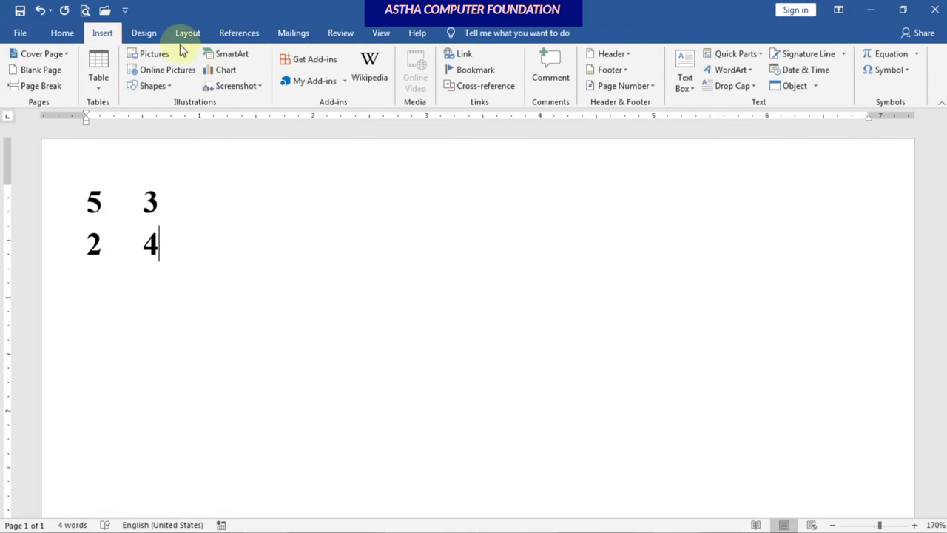
left_click(162, 86)
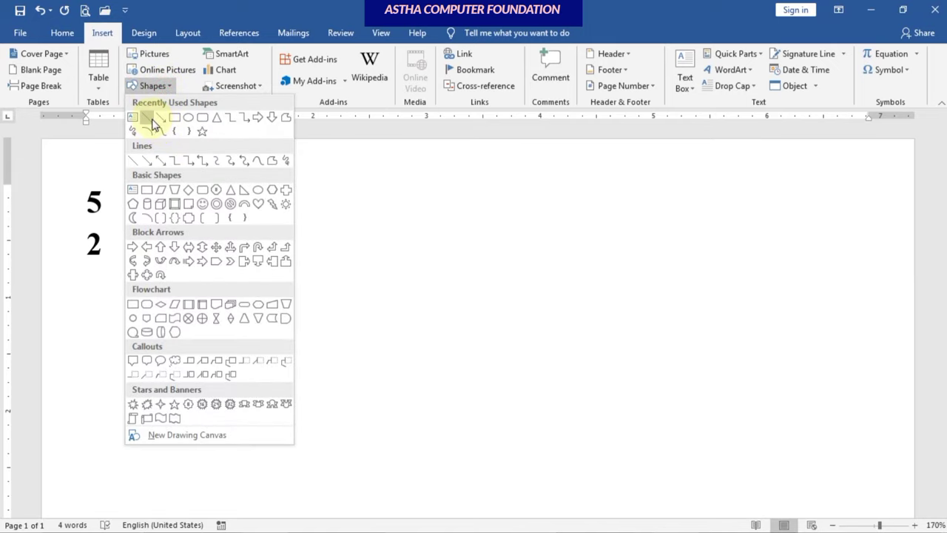
left_click(152, 119)
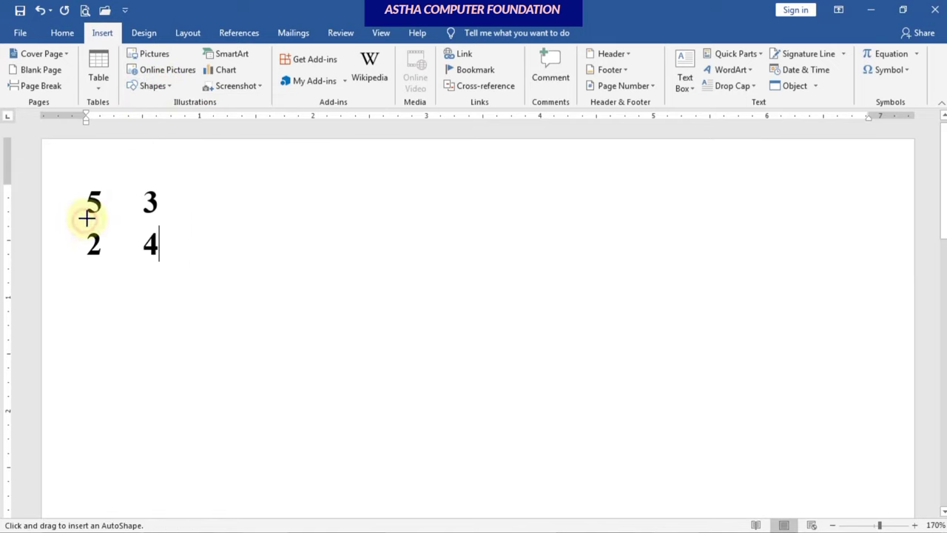
left_click_drag(85, 220, 101, 220)
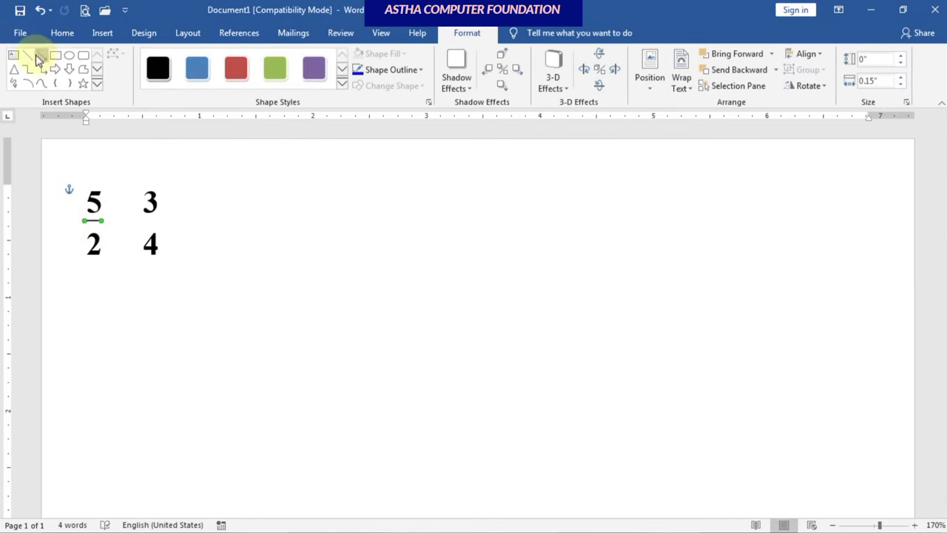
left_click(29, 56)
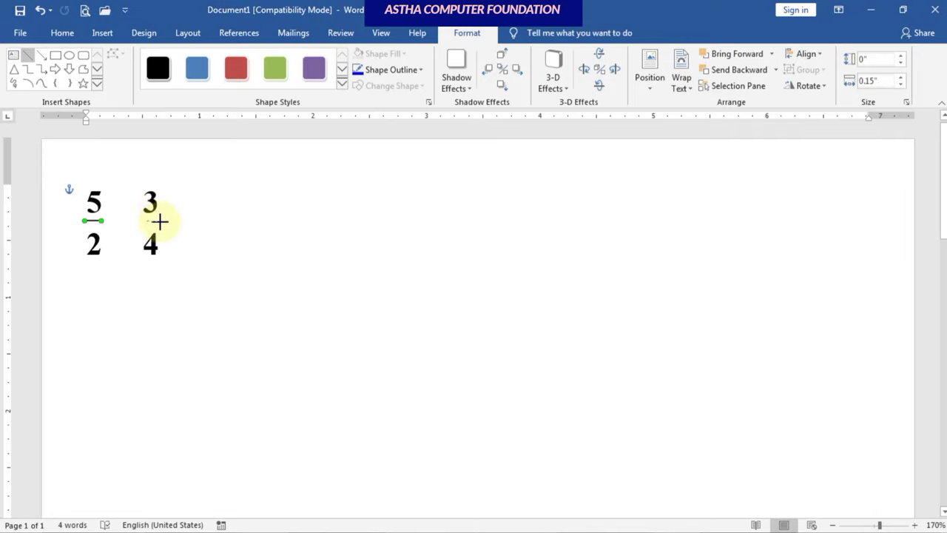
left_click_drag(160, 220, 148, 221)
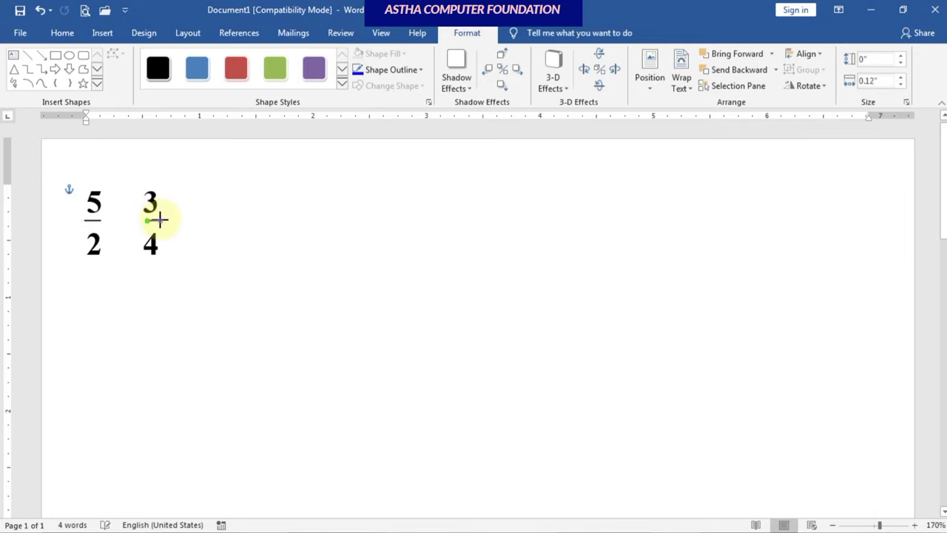
left_click(204, 227)
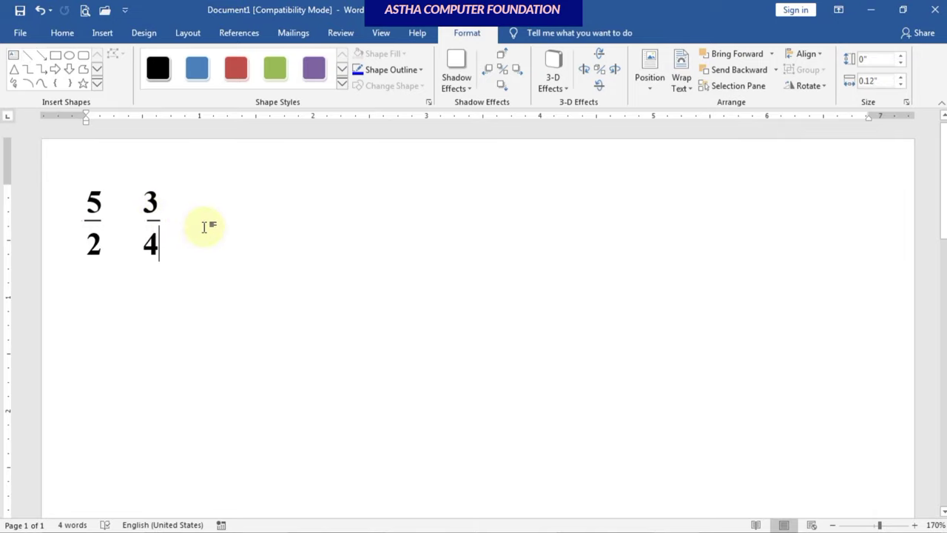
Select both hand-drawn fractions, digits and lines together, and delete them.
left_click(111, 206)
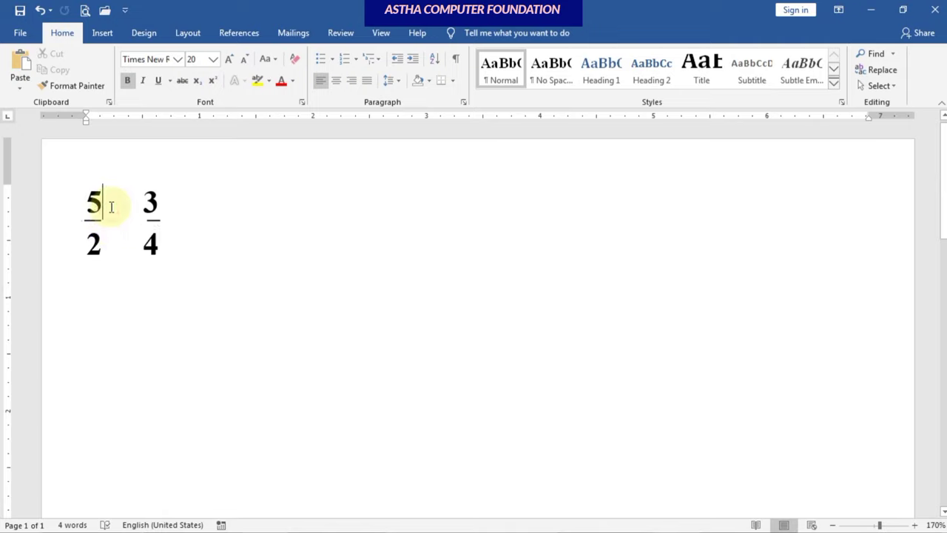
left_click(109, 246)
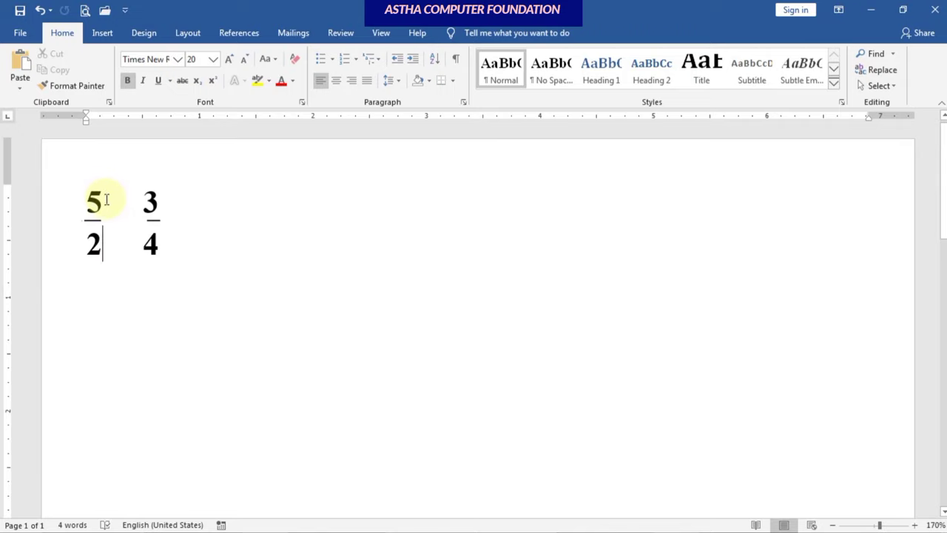
left_click(106, 199)
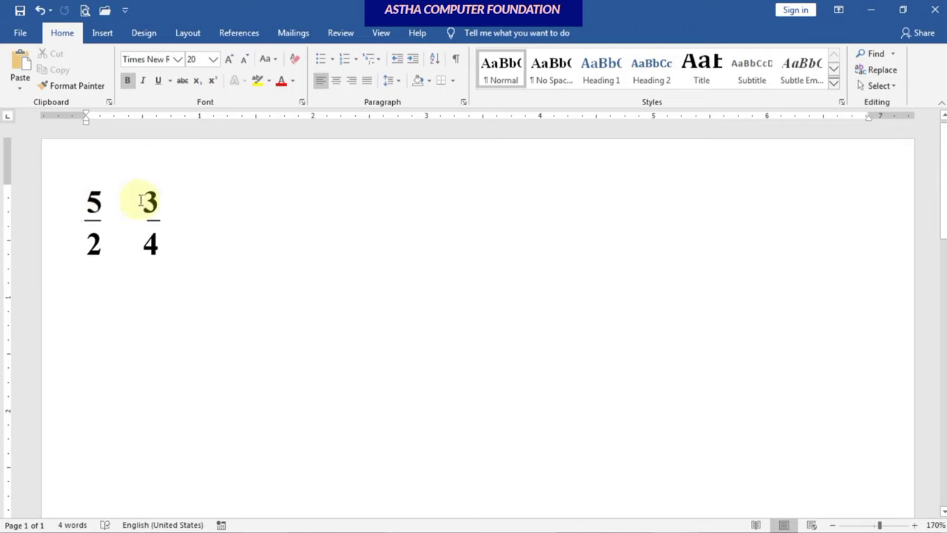
left_click(120, 250)
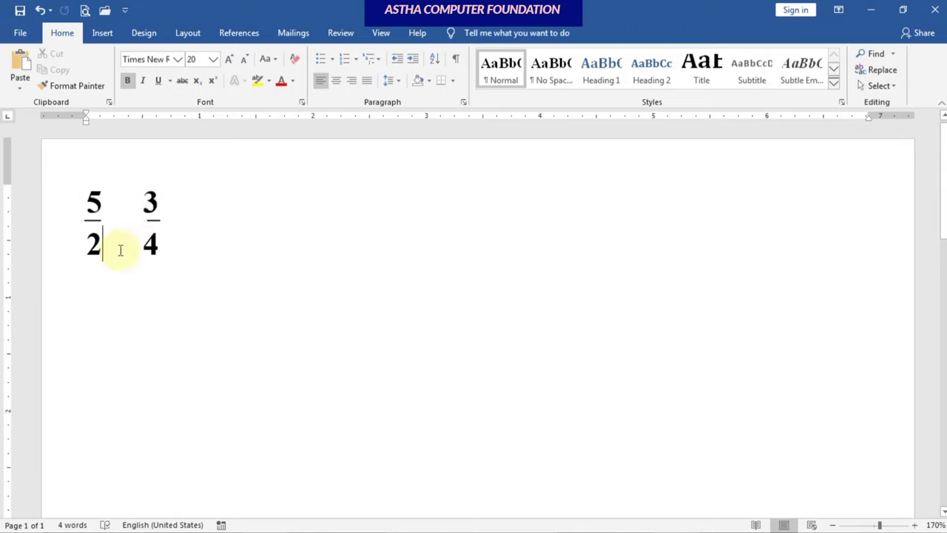
left_click(123, 214)
left_click_drag(87, 194, 189, 252)
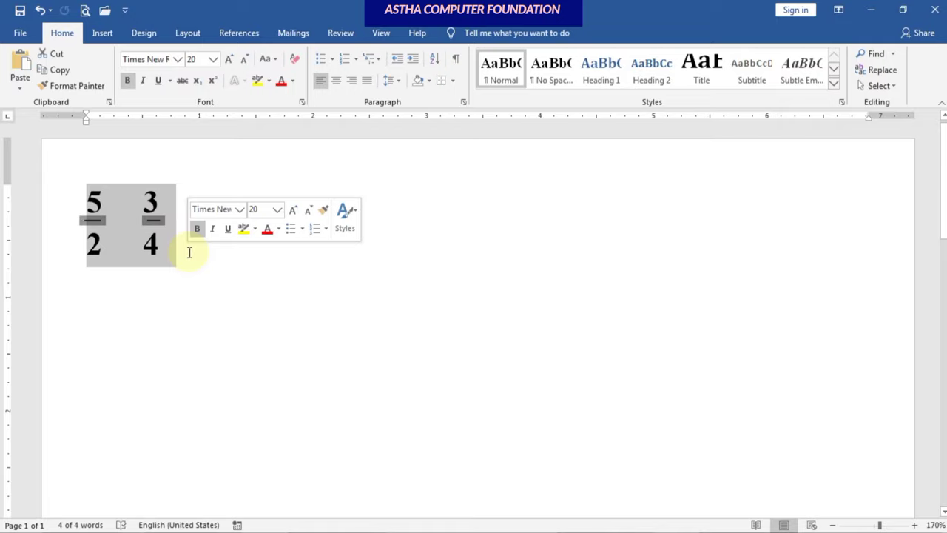
key("Delete")
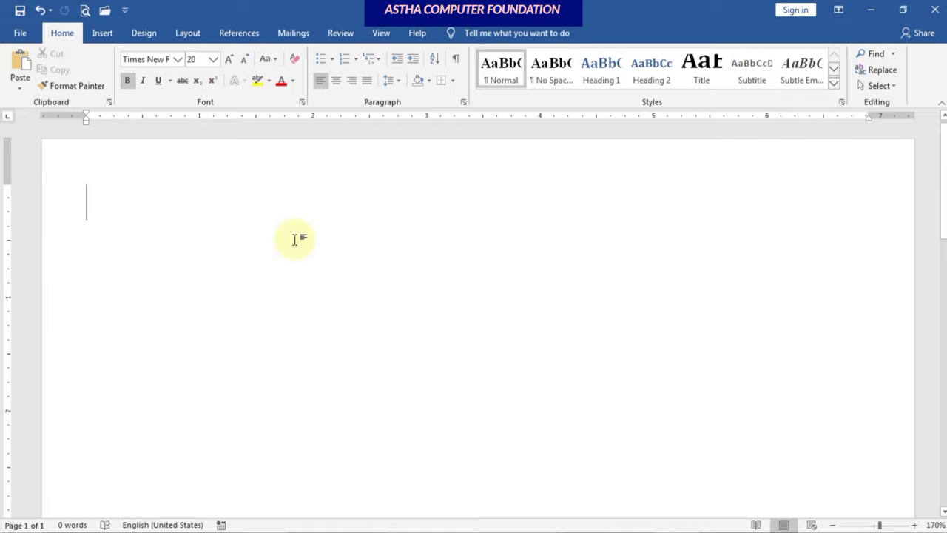
Insert a new blank equation from the Insert tab's Equation menu.
left_click(103, 34)
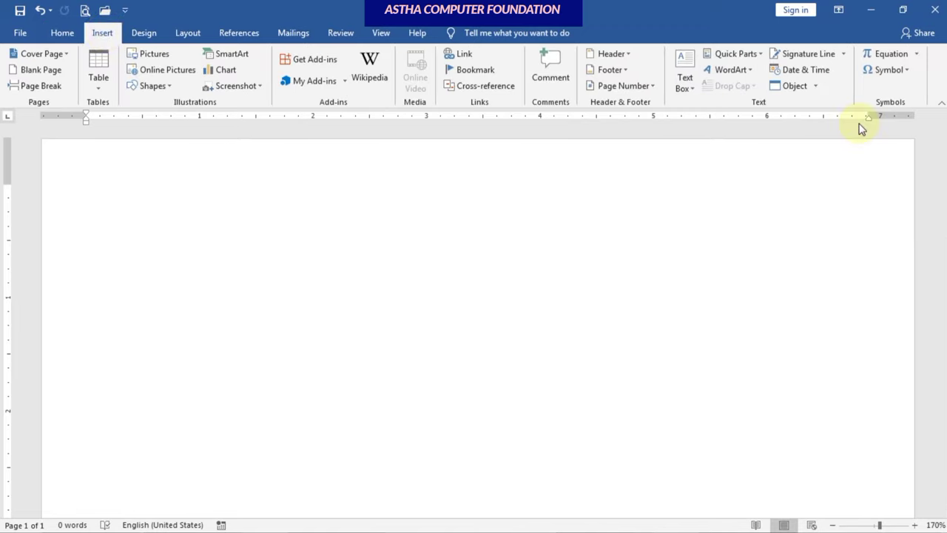
left_click(916, 54)
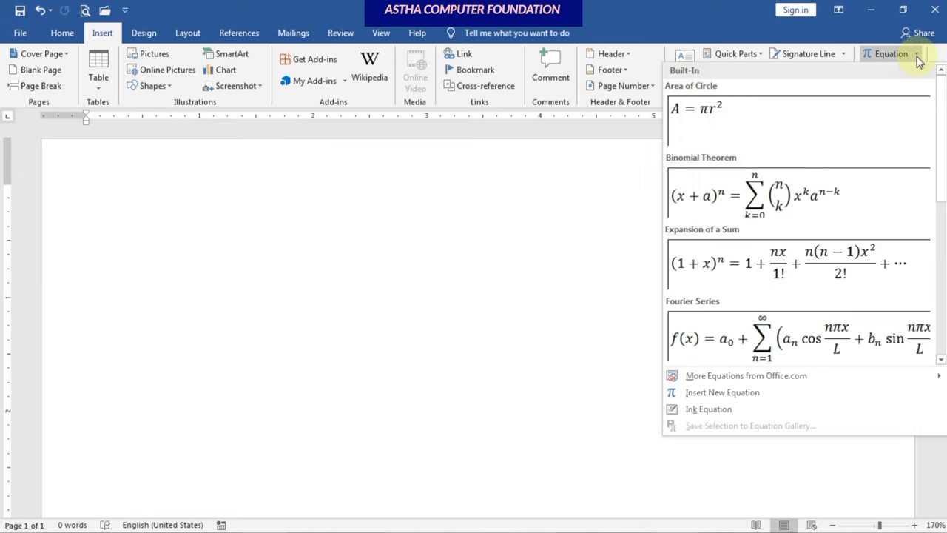
left_click(706, 399)
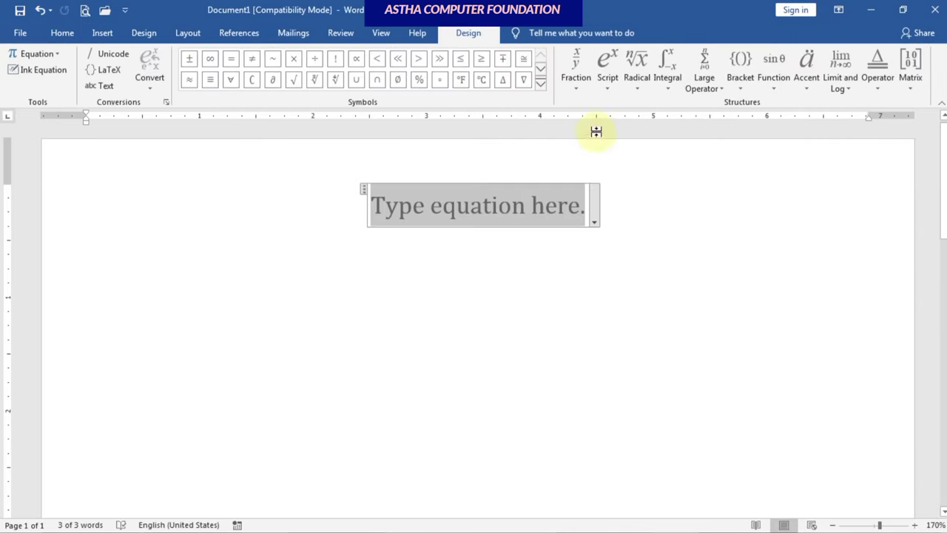
Insert a stacked fraction into the equation and fill it with 5 over 10.
left_click(580, 88)
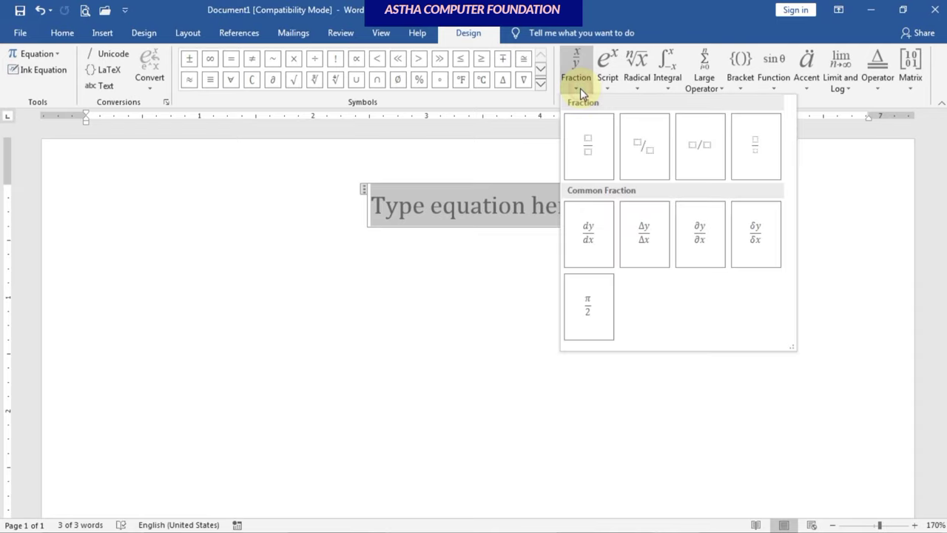
left_click(589, 146)
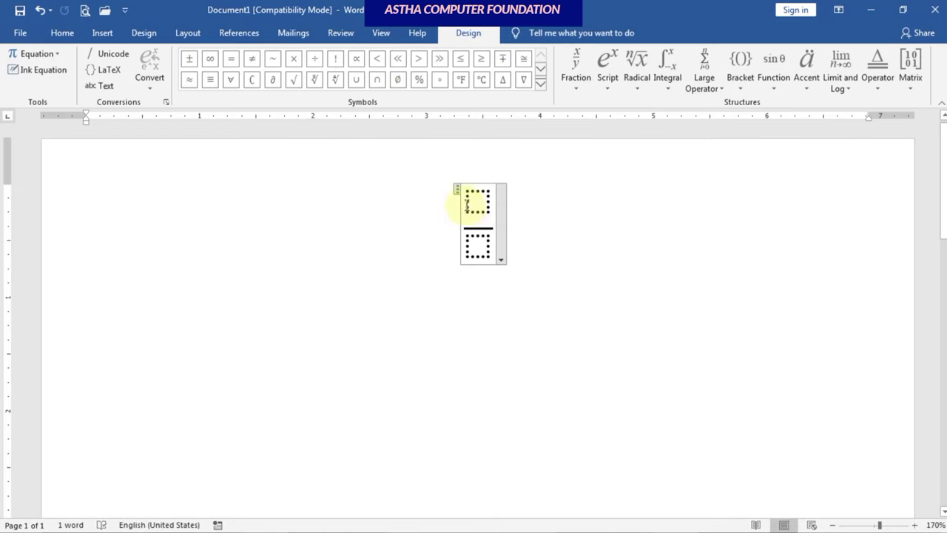
left_click(473, 200)
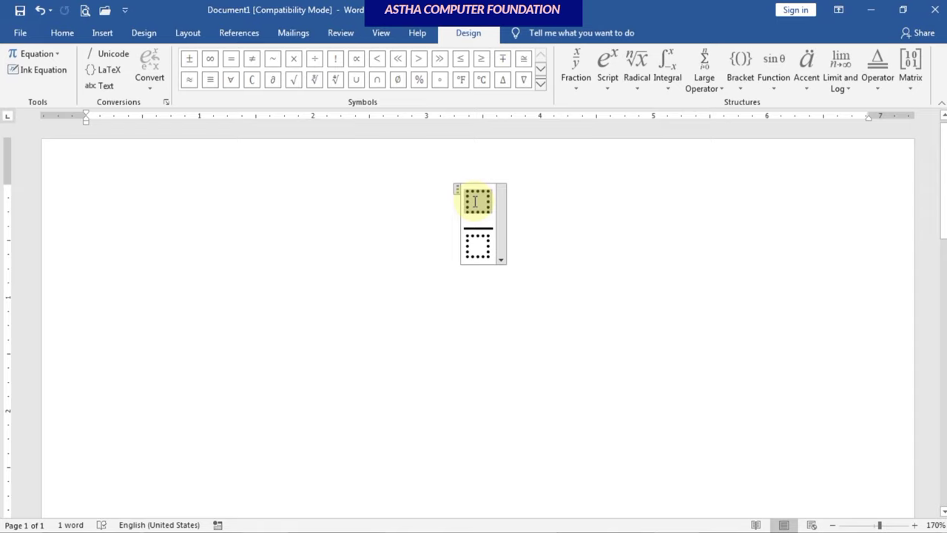
type("5")
left_click(477, 248)
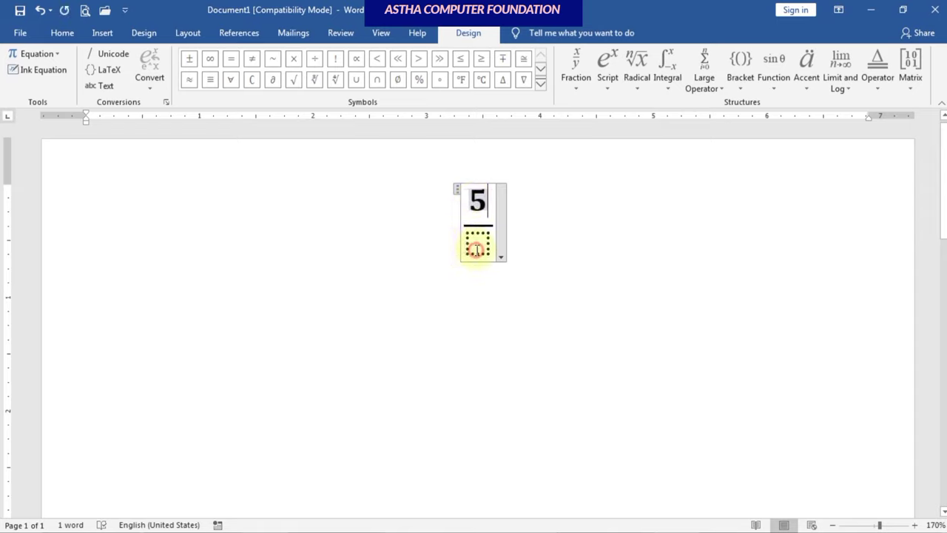
type("1")
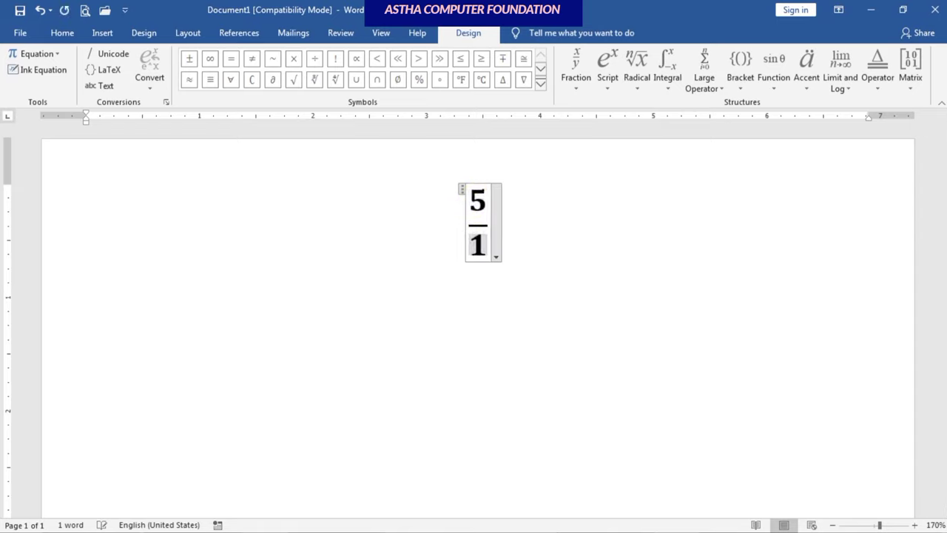
type("0")
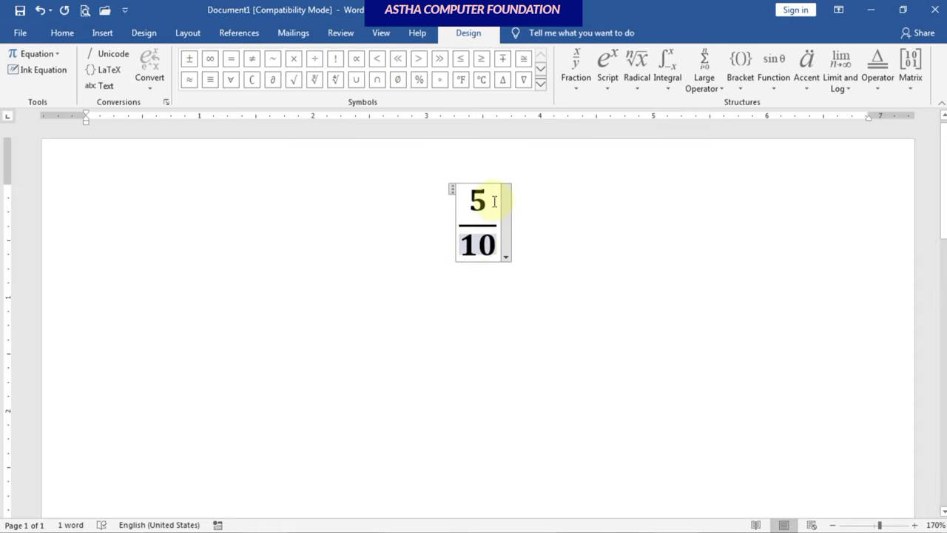
Add a plus sign and a second stacked fraction with 6 over 12.
left_click(500, 200)
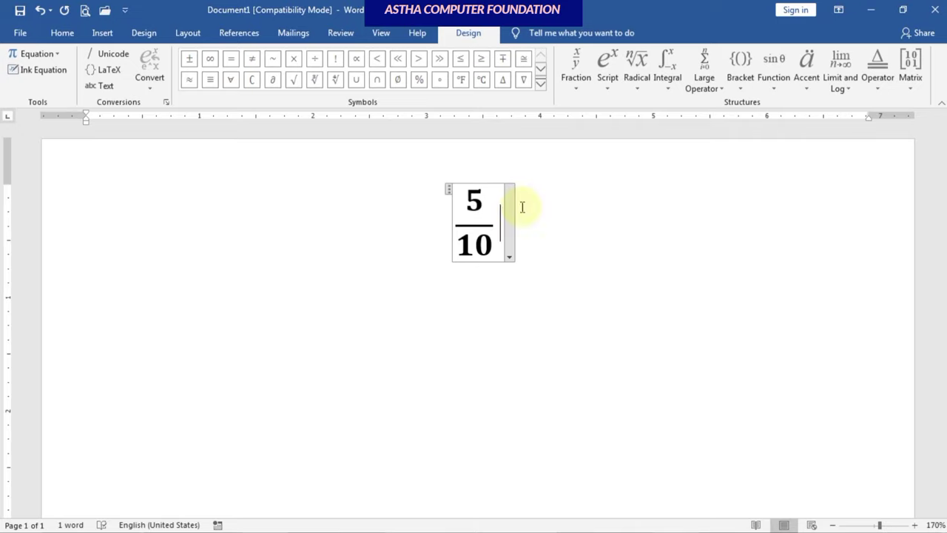
type("+")
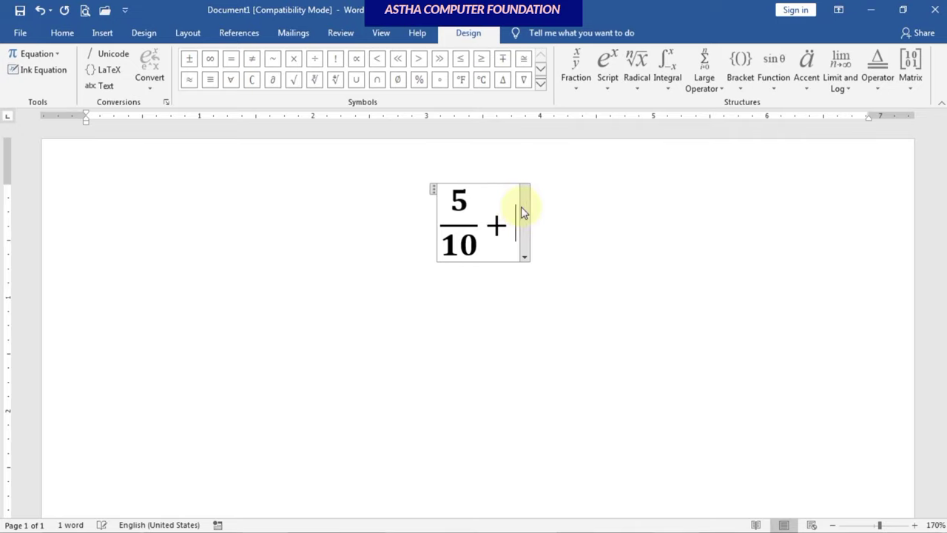
left_click(570, 86)
left_click(586, 146)
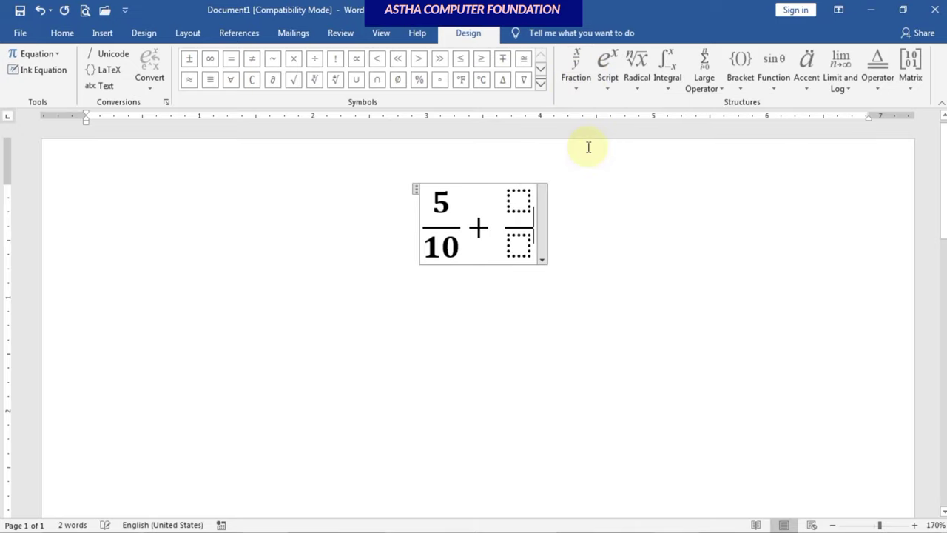
left_click(520, 201)
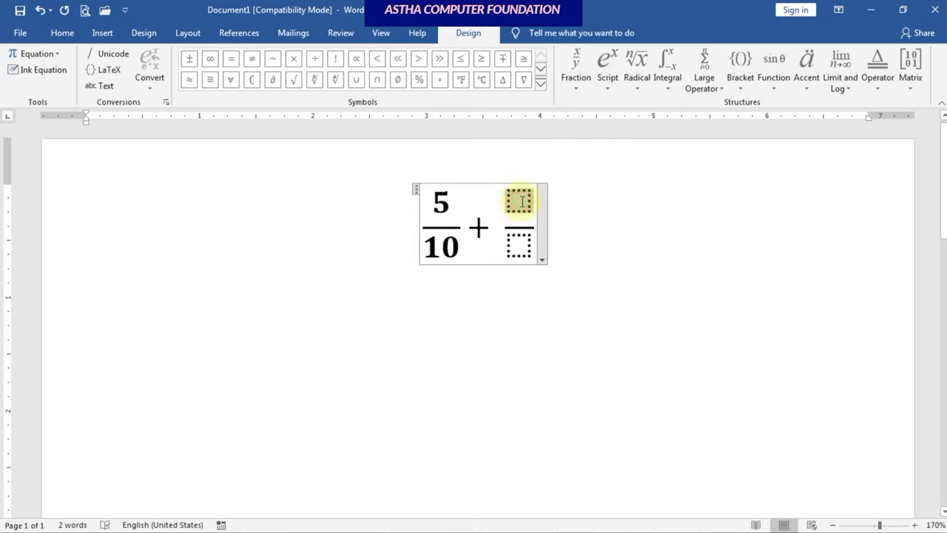
type("6")
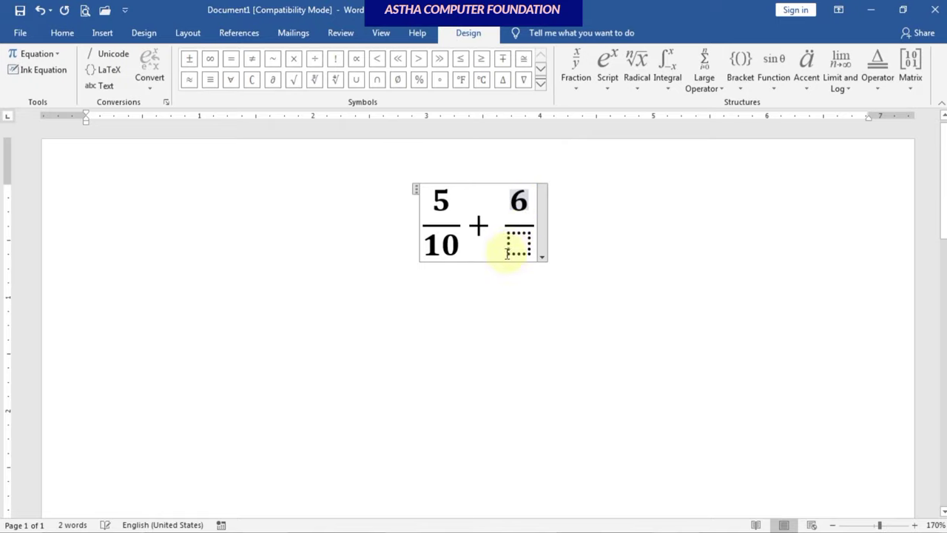
left_click(516, 244)
type("1")
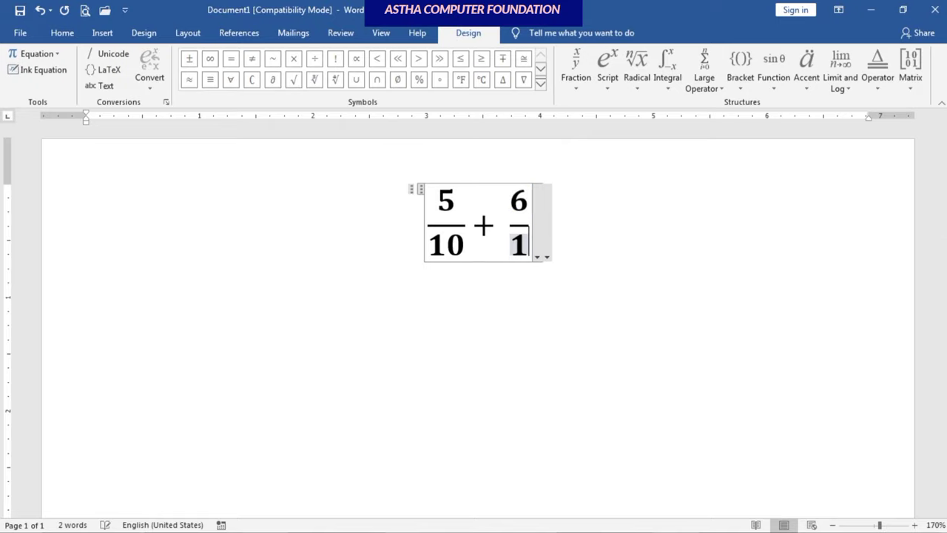
type("2")
left_click(608, 248)
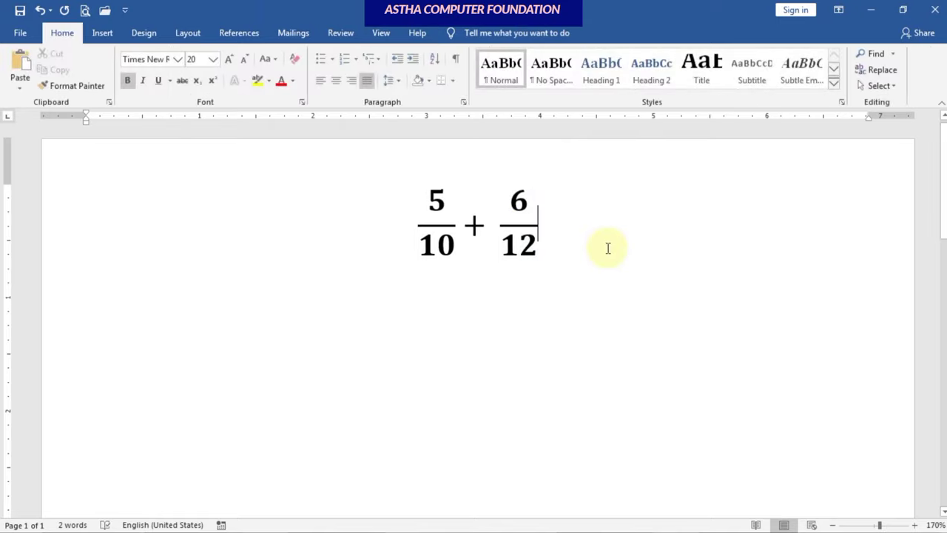
Left-align the 5/10 + 6/12 equation, add an empty line below, and select the equation.
left_click(321, 80)
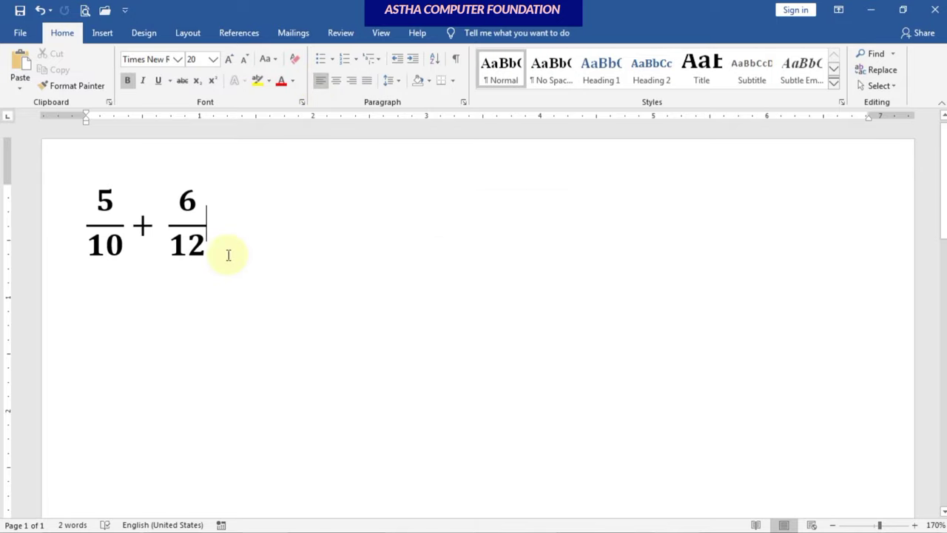
key("Return")
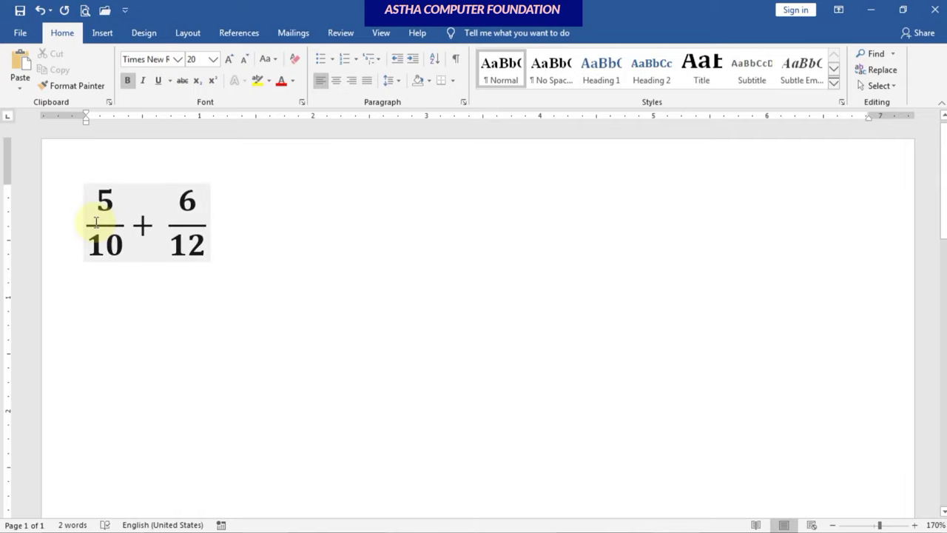
left_click_drag(93, 199, 211, 255)
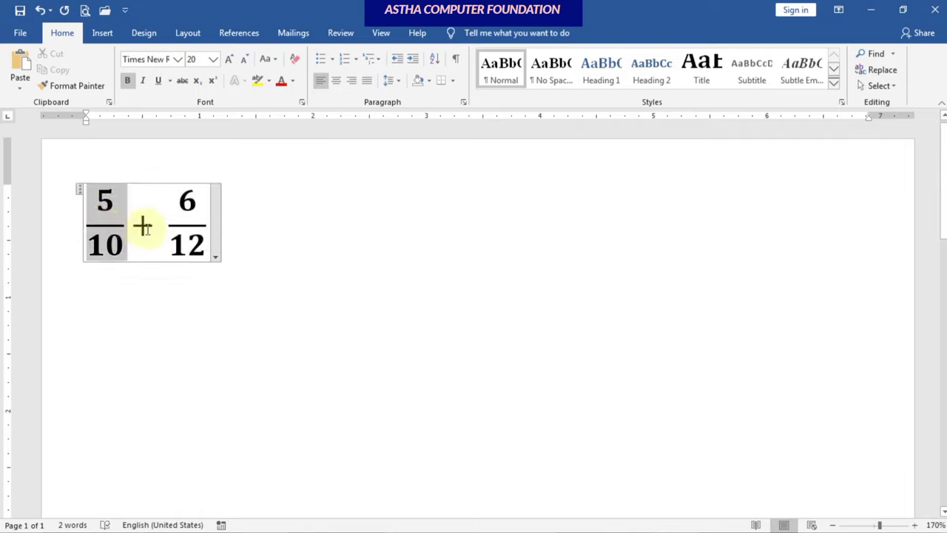
Paste a duplicate of the 5/10 + 6/12 equation on a new line below the original.
left_click(243, 483)
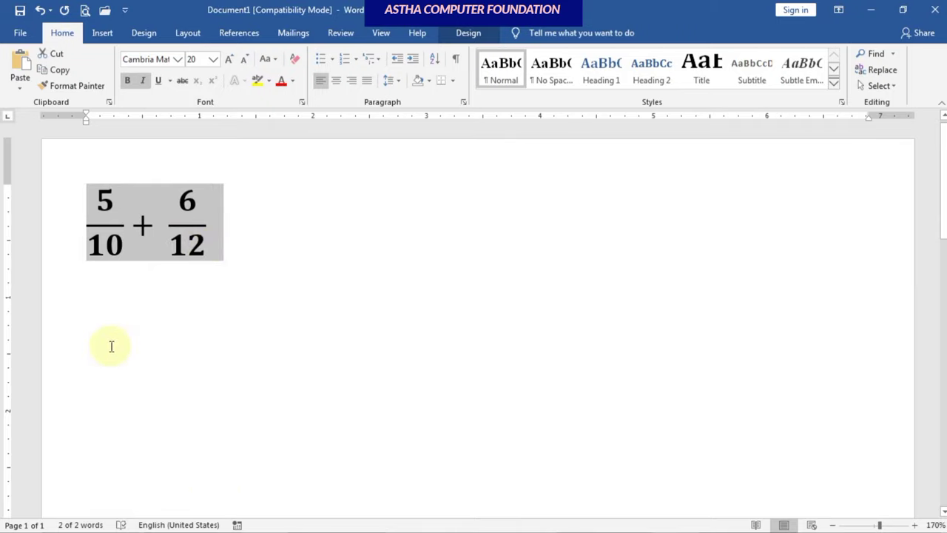
left_click(95, 302)
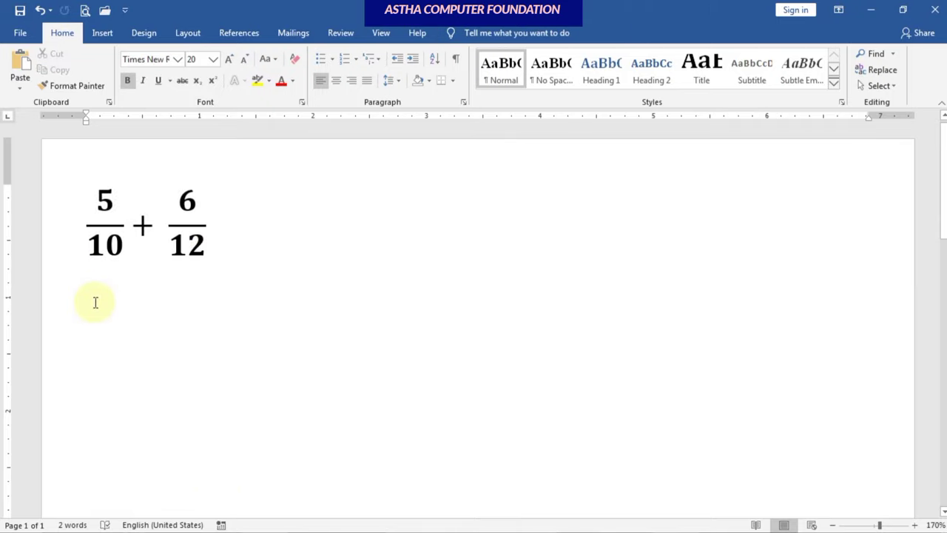
key("Return")
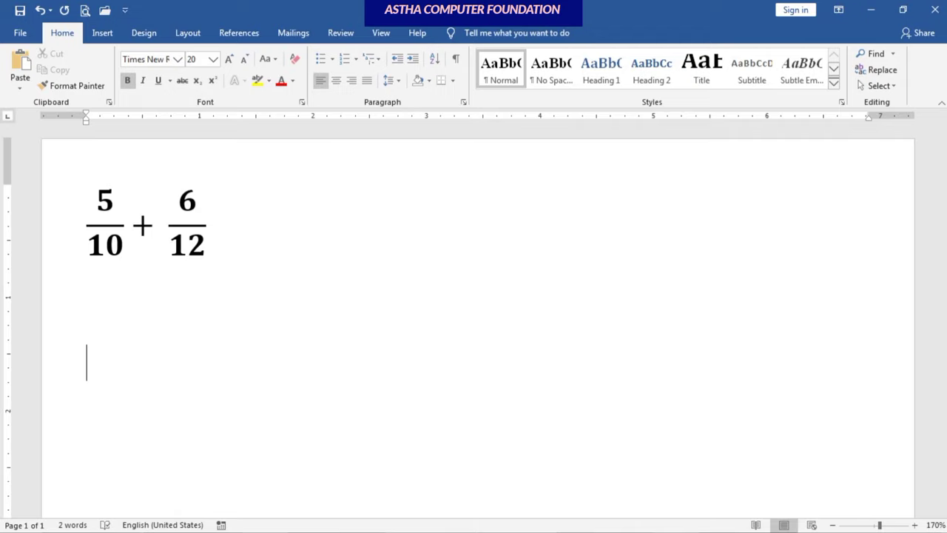
left_click(86, 322)
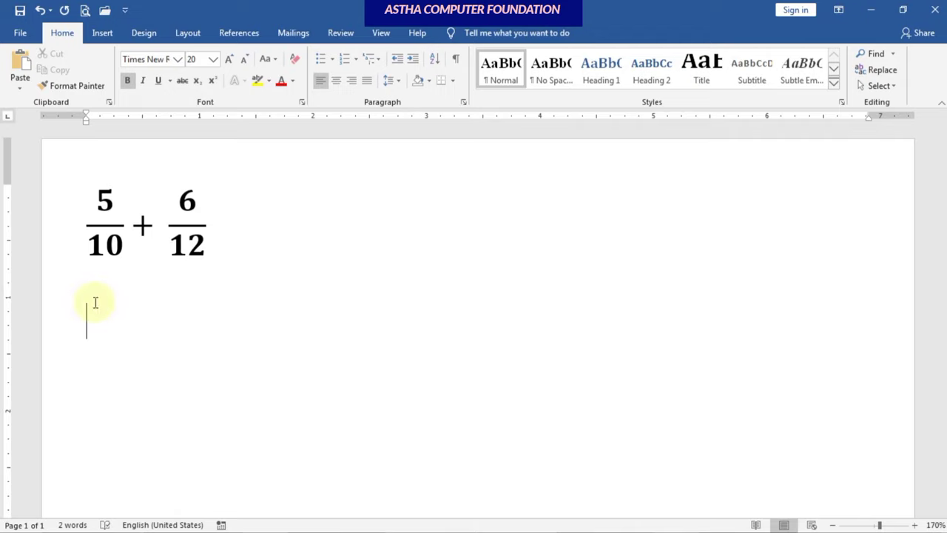
key("ctrl+v")
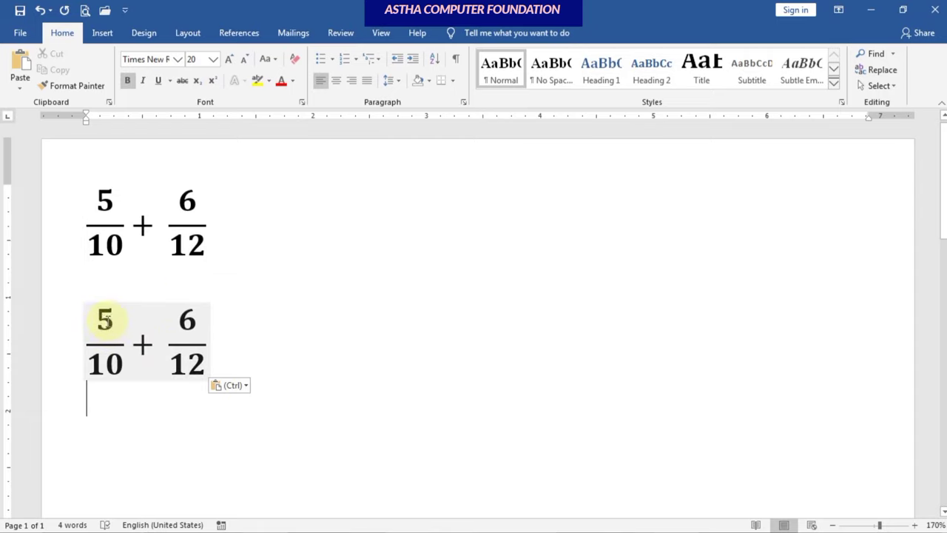
Change the copied equation's first fraction from 5/10 to 8/5.
left_click(111, 319)
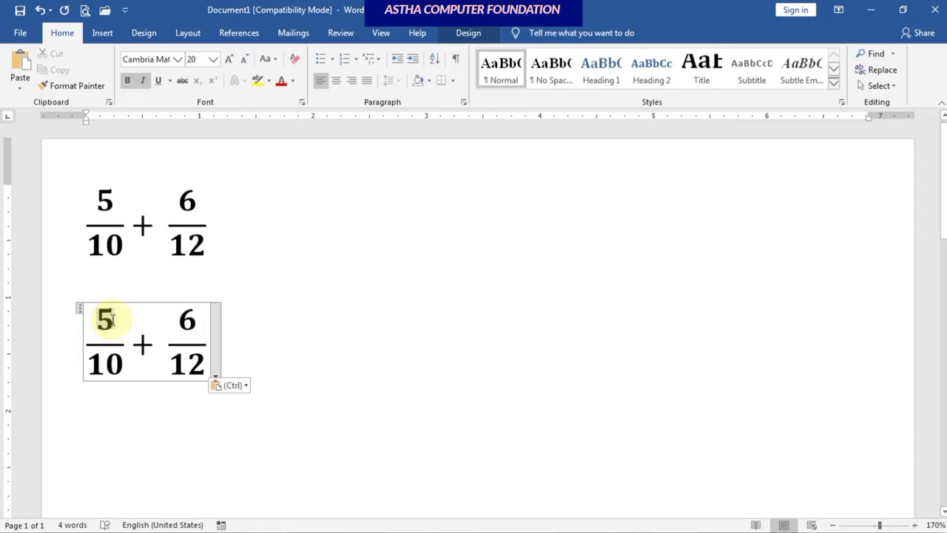
key("BackSpace")
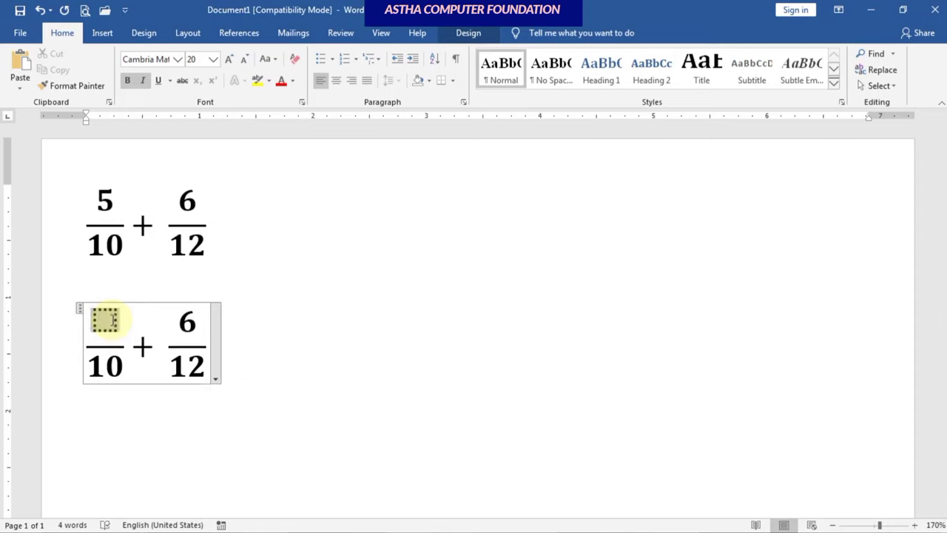
type("8")
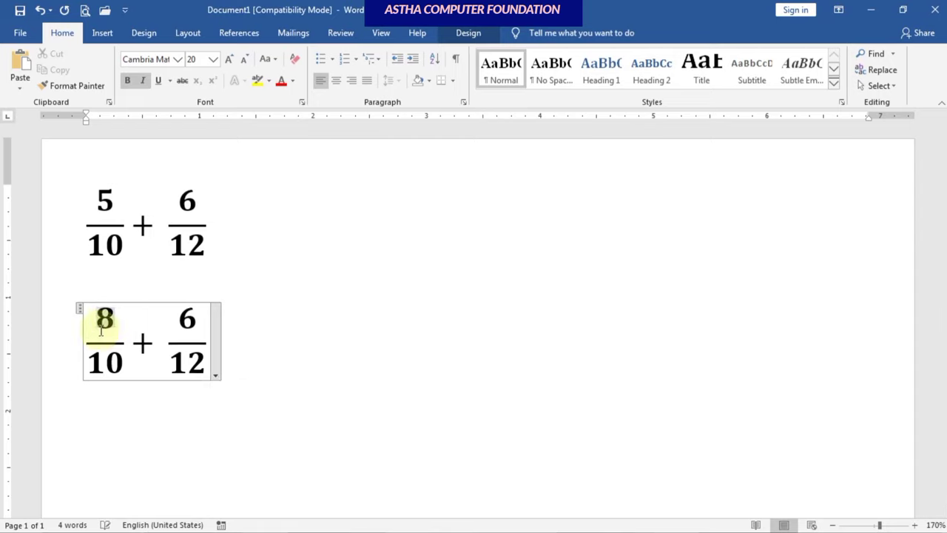
left_click(126, 363)
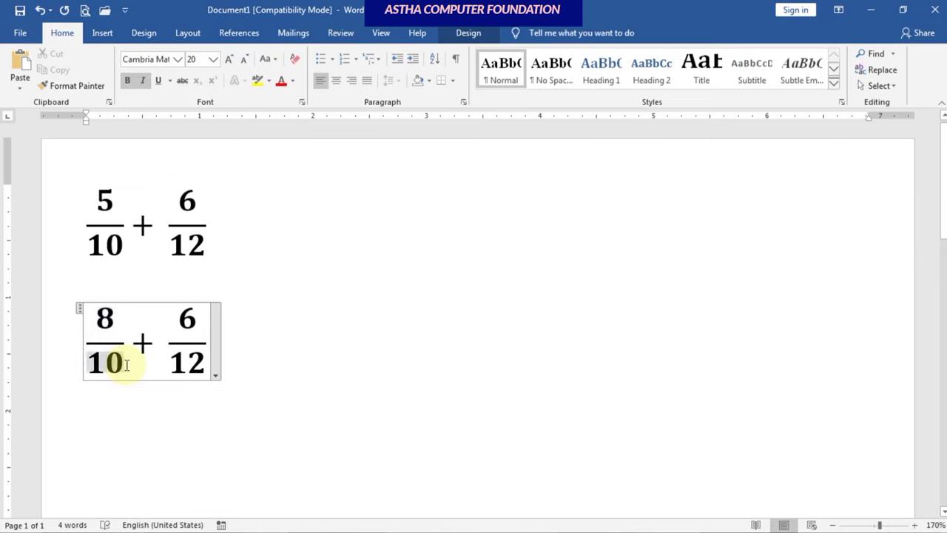
key("BackSpace")
key("BackSpace")
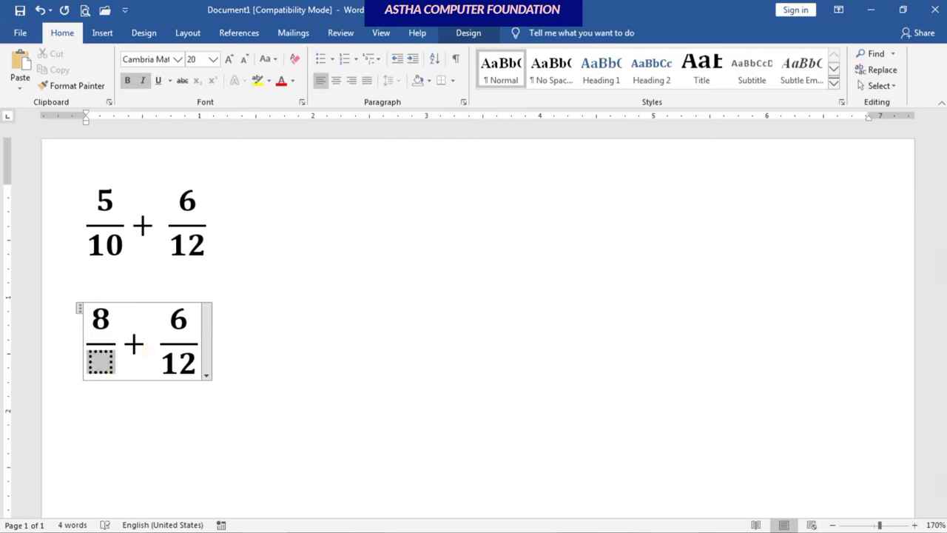
type("5")
Change the second fraction from 6/12 to 7/4 and start a new line below.
left_click(177, 319)
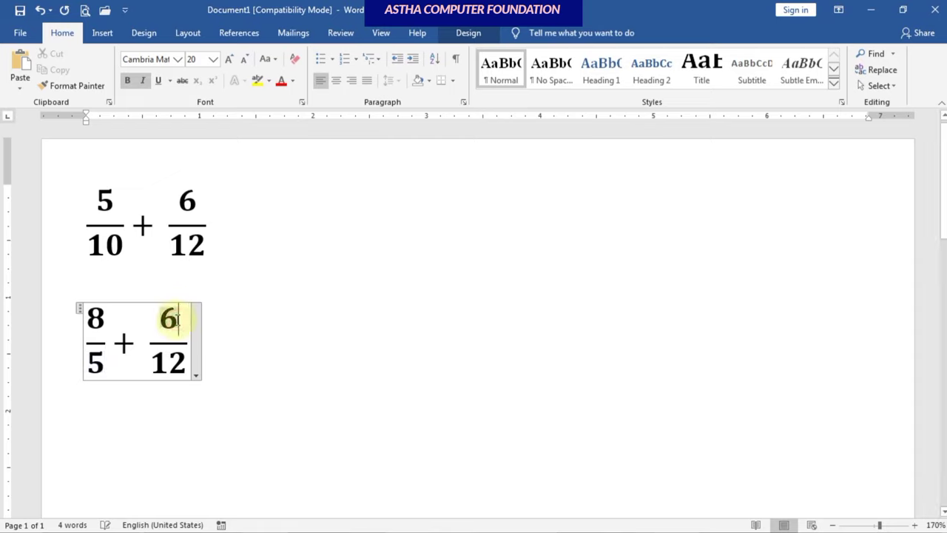
key("BackSpace")
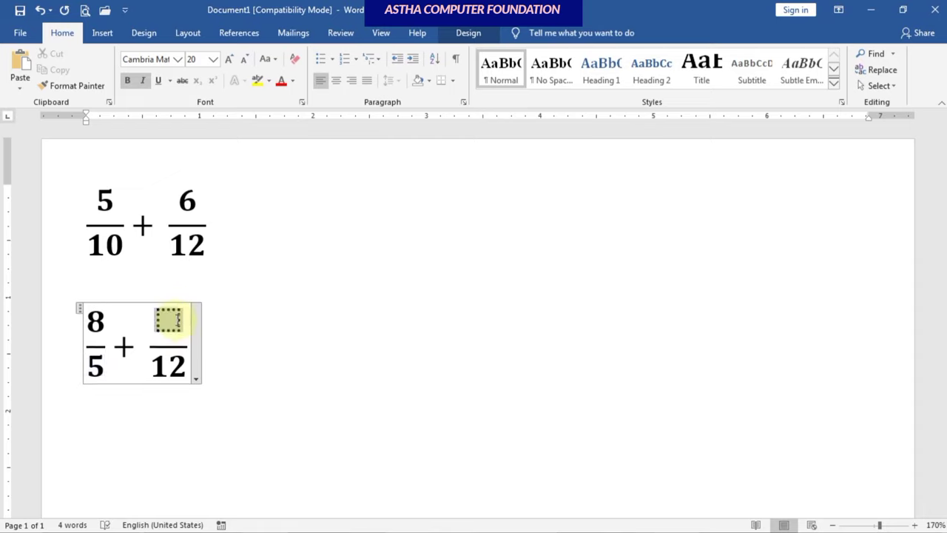
type("7")
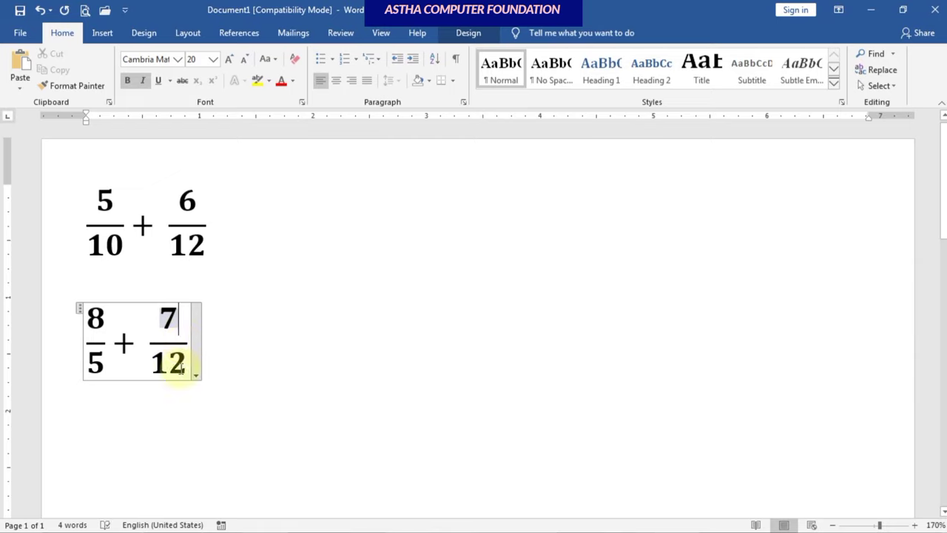
left_click(181, 368)
key("BackSpace")
key("BackSpace")
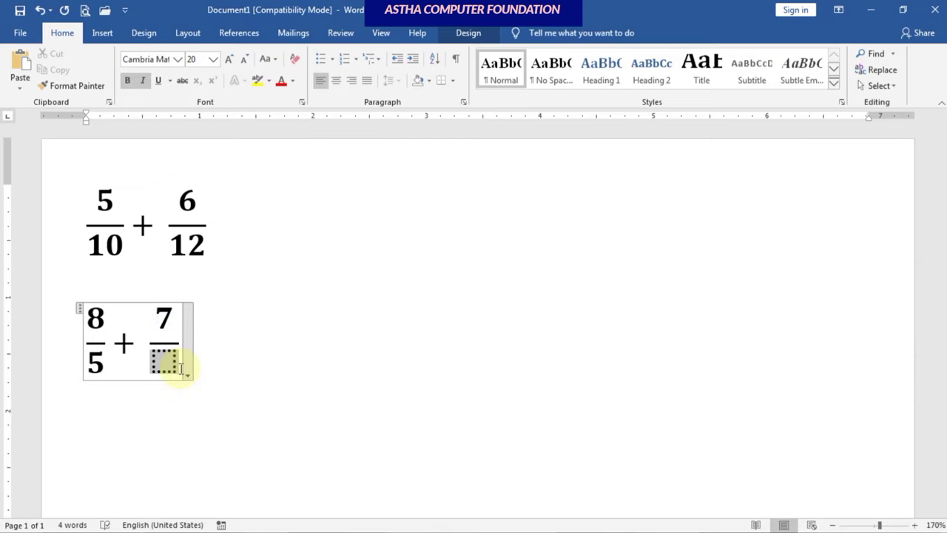
type("4")
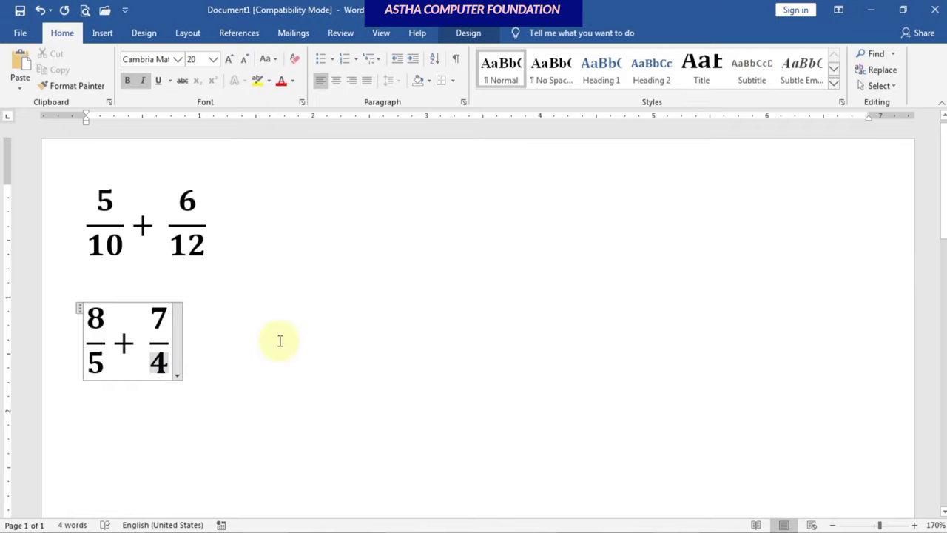
left_click(280, 340)
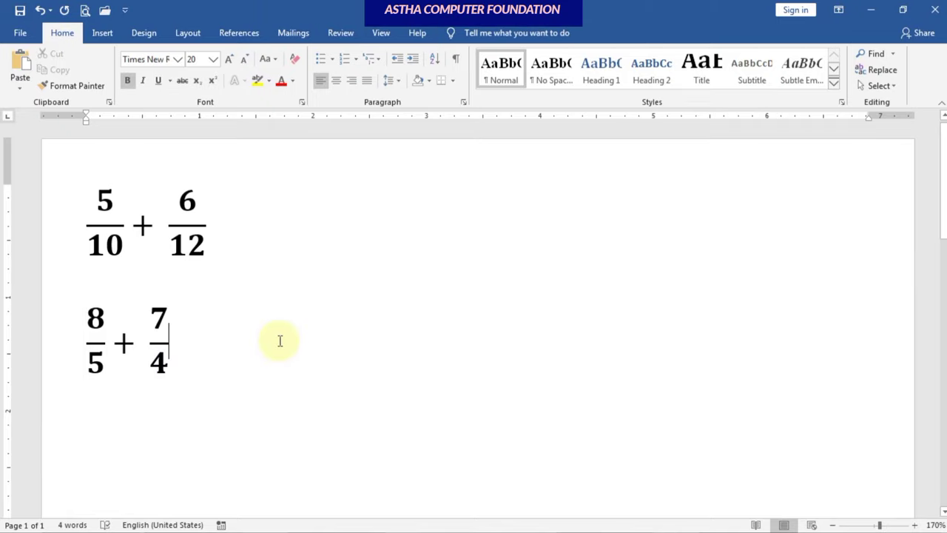
key("Return")
Insert another blank equation below the fractions and bring up the Radical gallery.
left_click(102, 34)
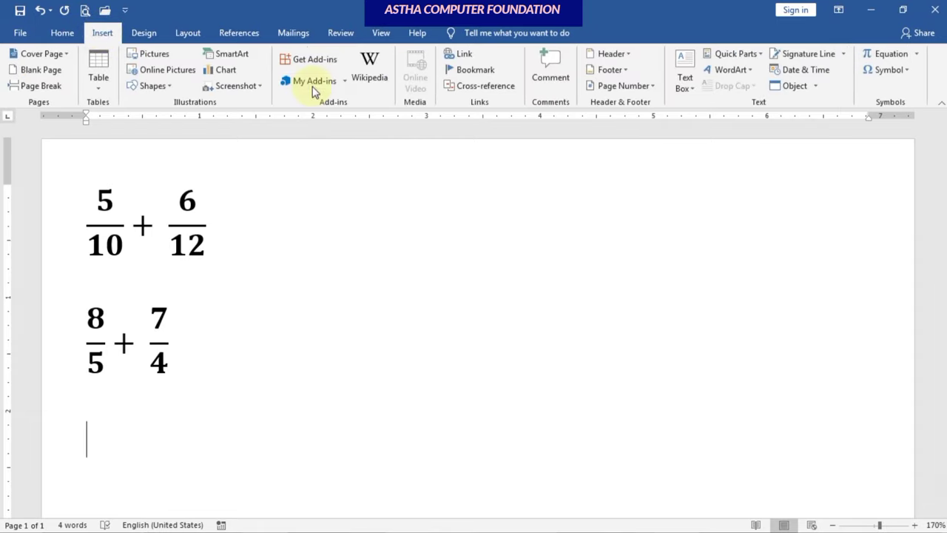
left_click(892, 55)
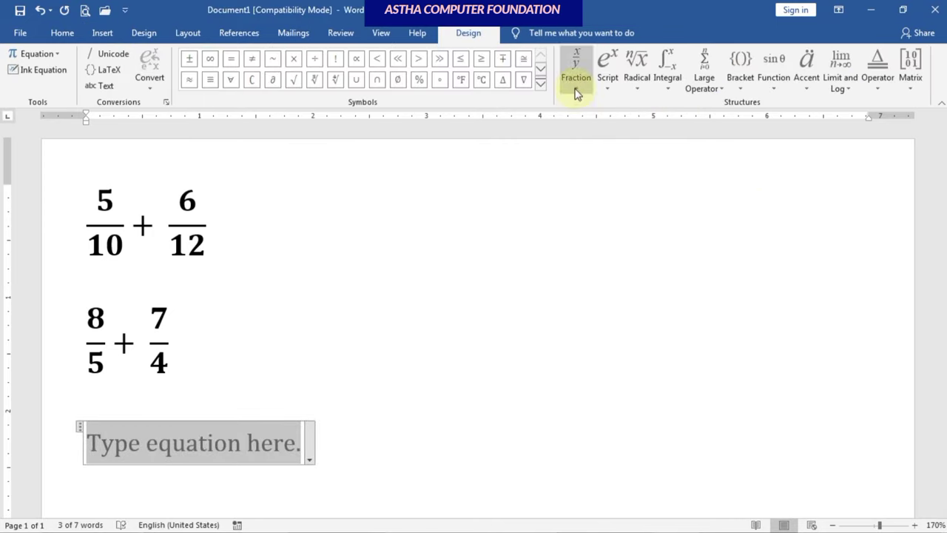
left_click(639, 90)
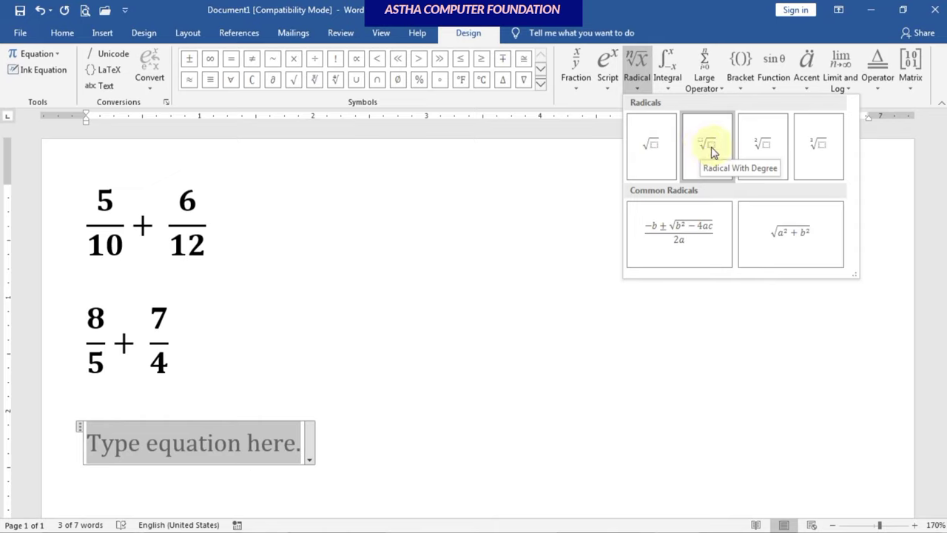
Insert a square root of 565777 and start an empty line below the equation.
left_click(651, 148)
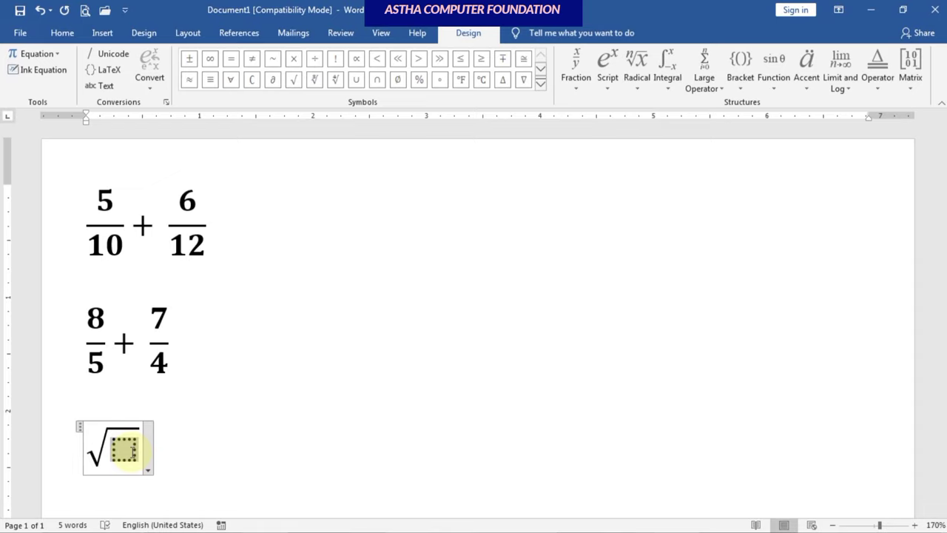
type("56577775")
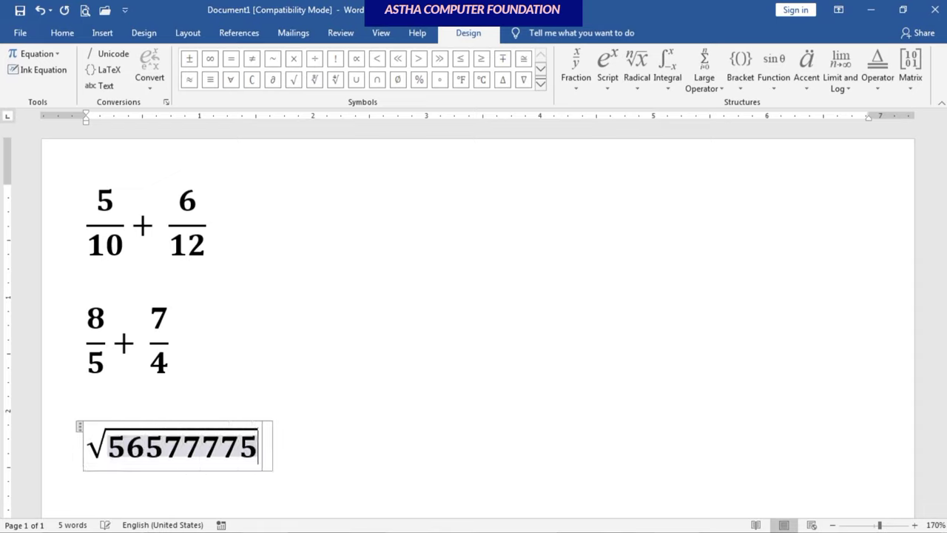
key("BackSpace")
key("BackSpace")
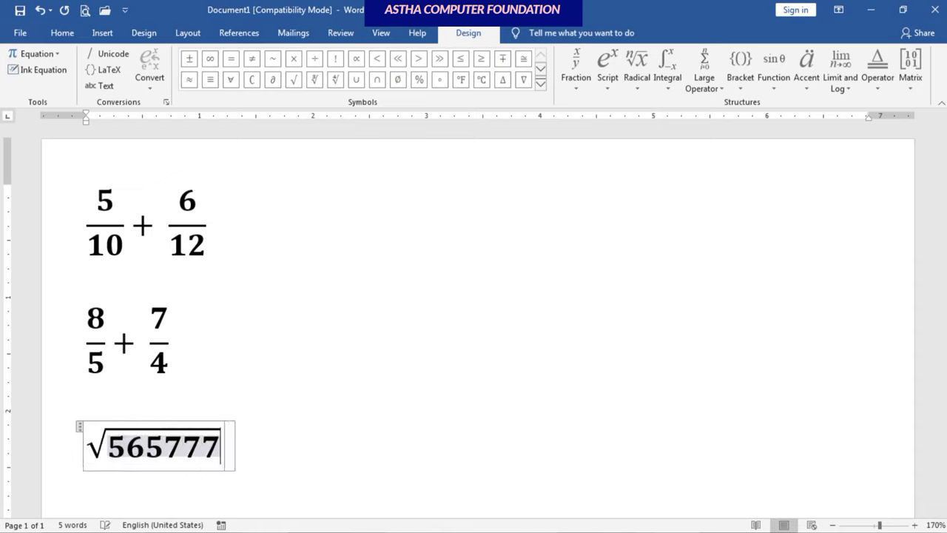
left_click(277, 442)
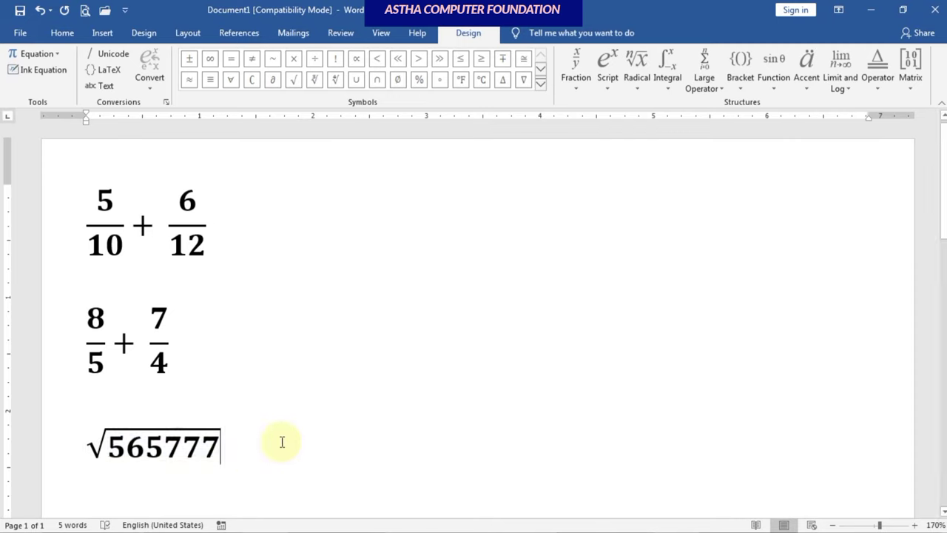
key("Return")
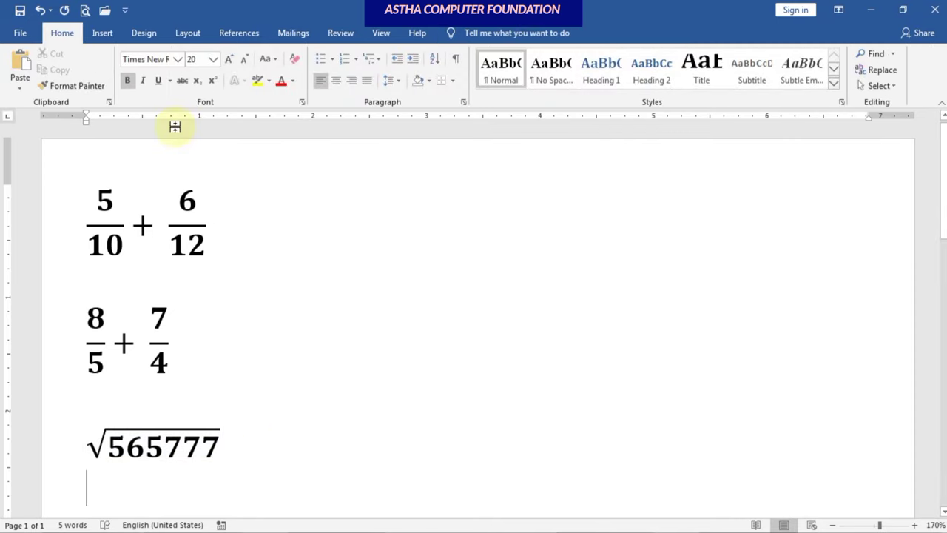
Insert a fourth blank 'Type equation here.' equation box below the square root of 565777.
left_click(110, 37)
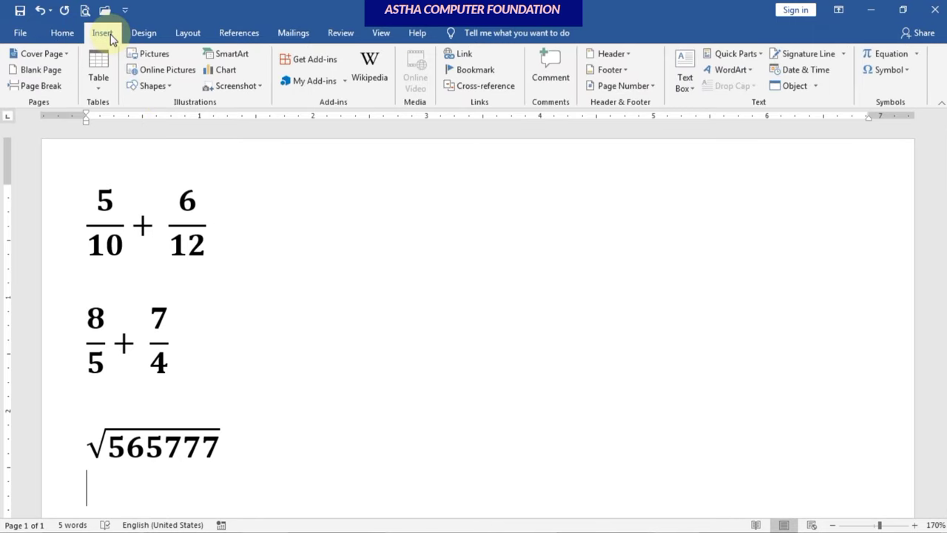
left_click(916, 55)
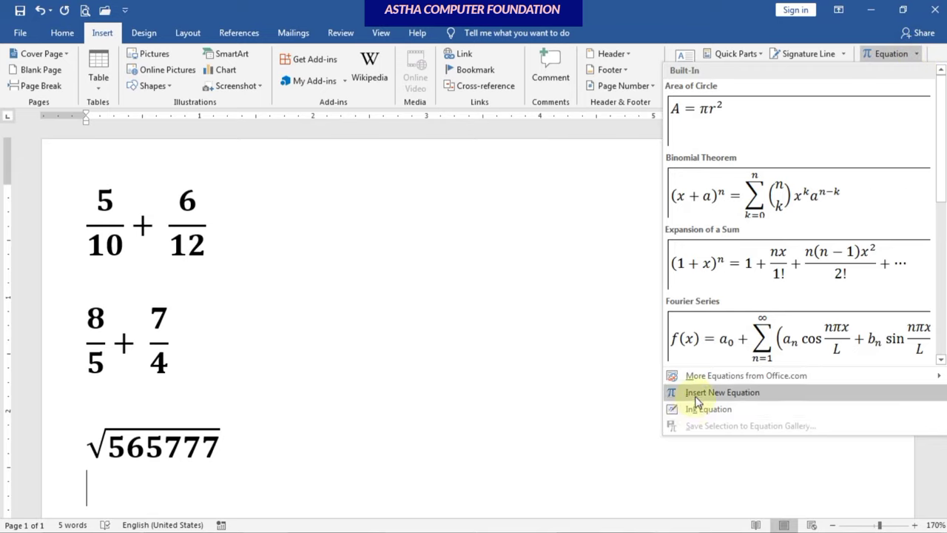
mouse_move(694, 379)
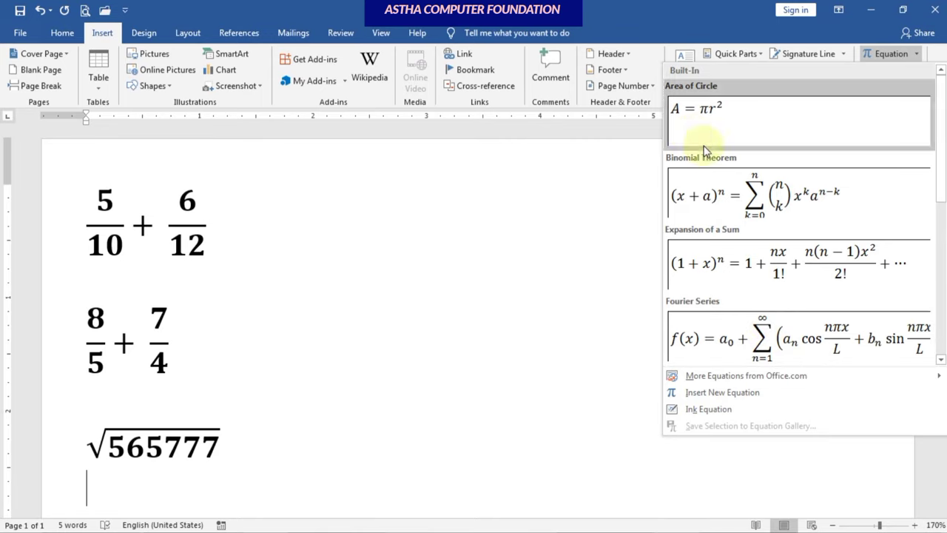
left_click(722, 397)
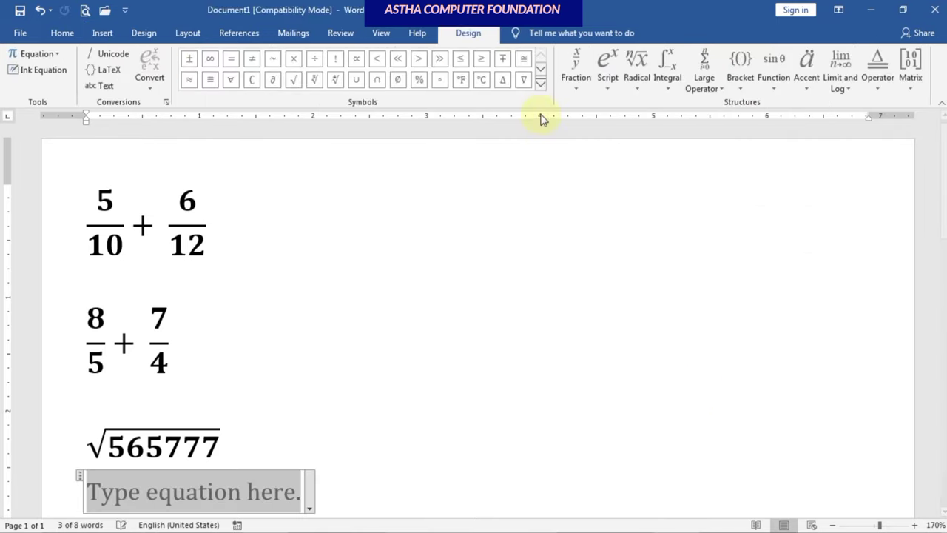
left_click(614, 87)
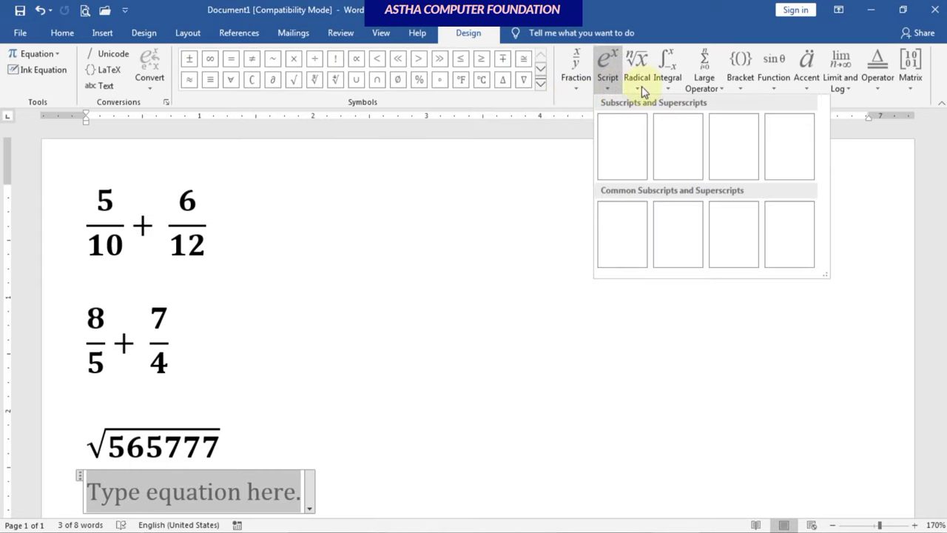
left_click(641, 87)
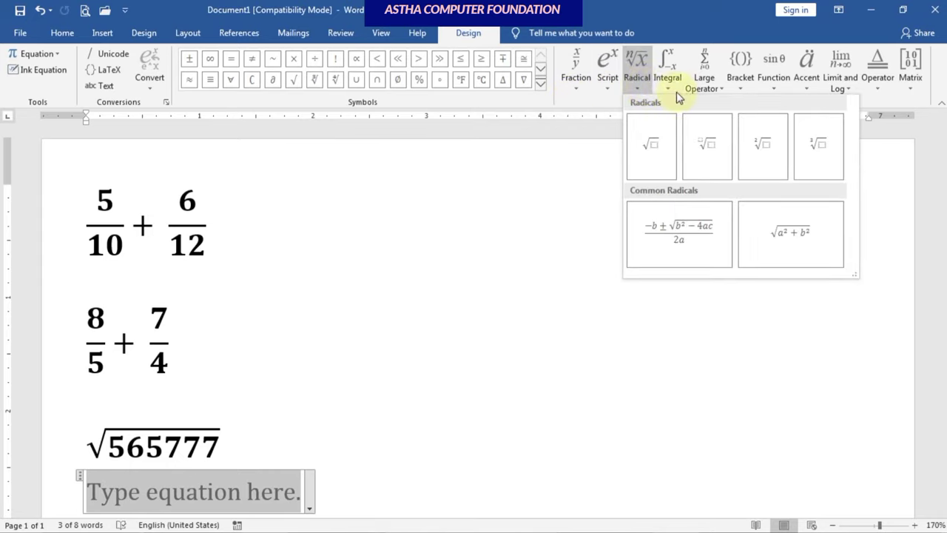
left_click(671, 90)
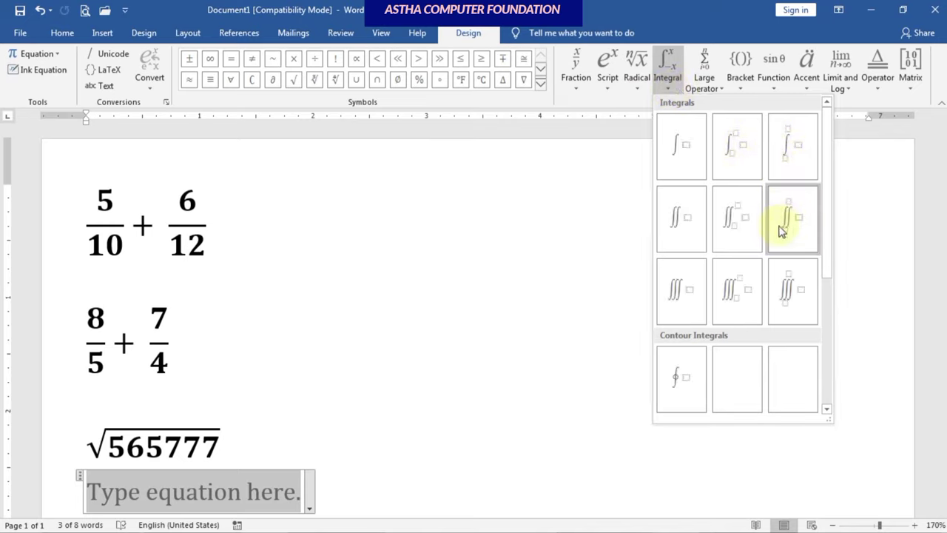
left_click(718, 76)
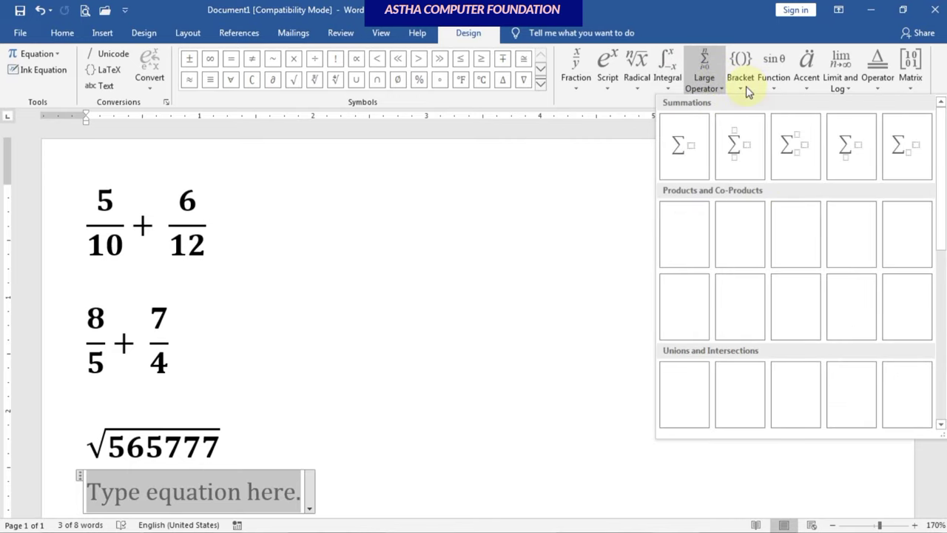
left_click(746, 87)
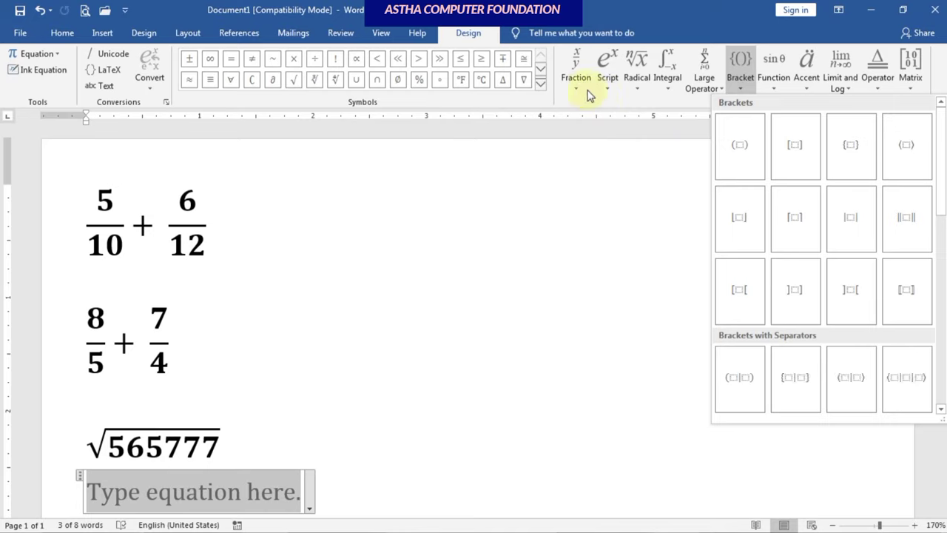
left_click(540, 89)
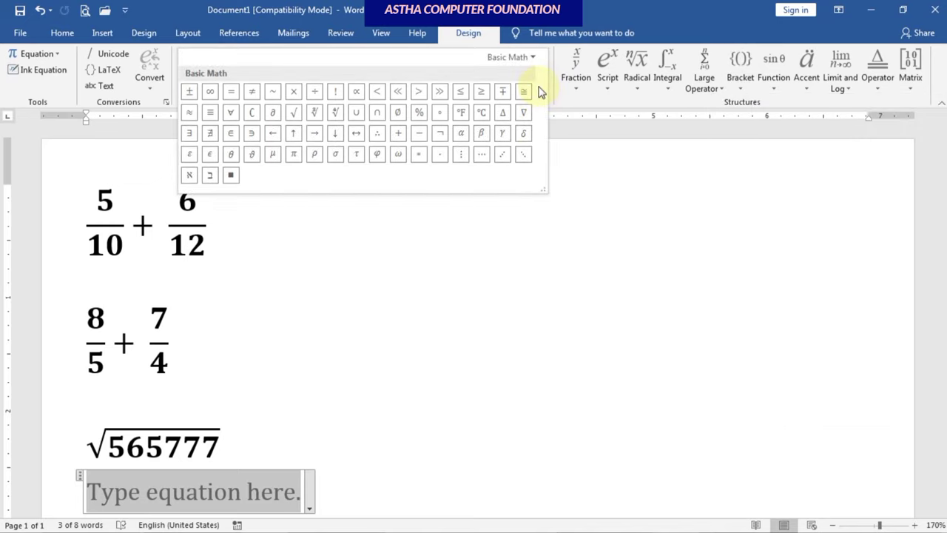
left_click(621, 100)
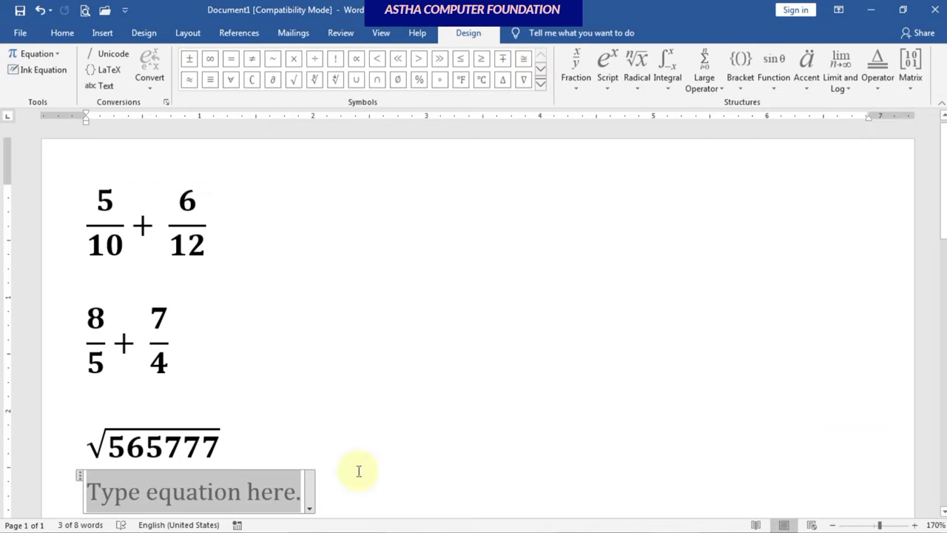